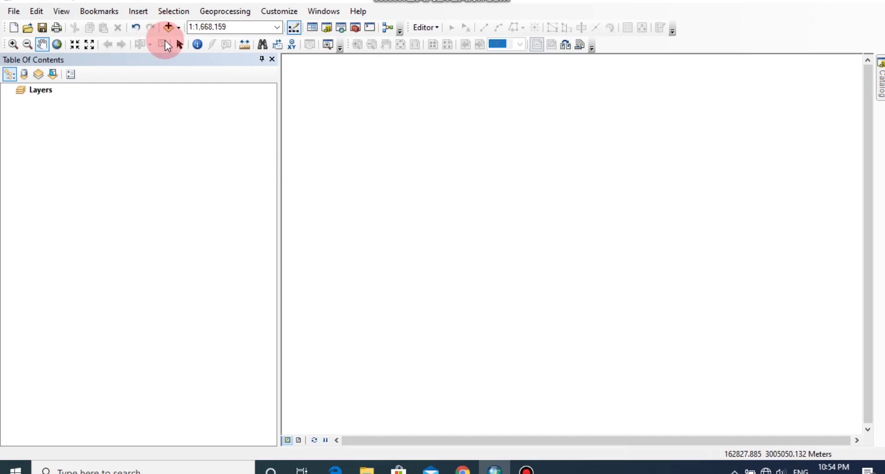
- Add all the Landsat band TIF rasters from the LandSAT_Sample folder to the map
click(169, 27)
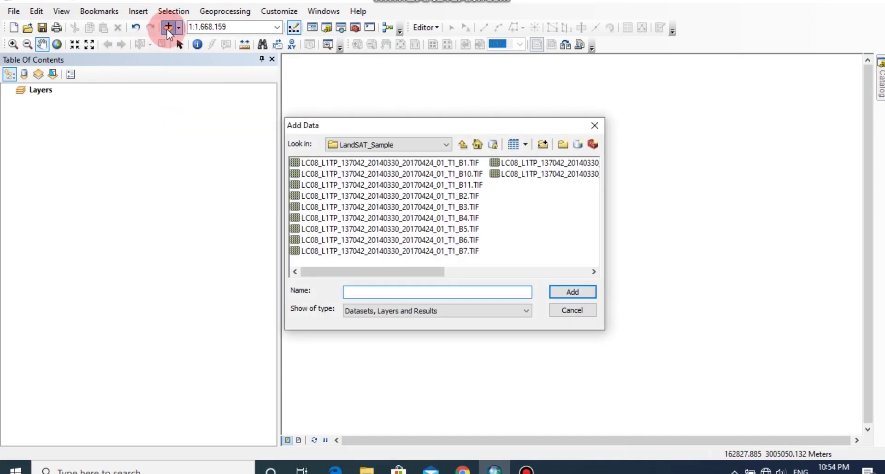
click(462, 145)
click(347, 165)
double_click(346, 165)
click(360, 163)
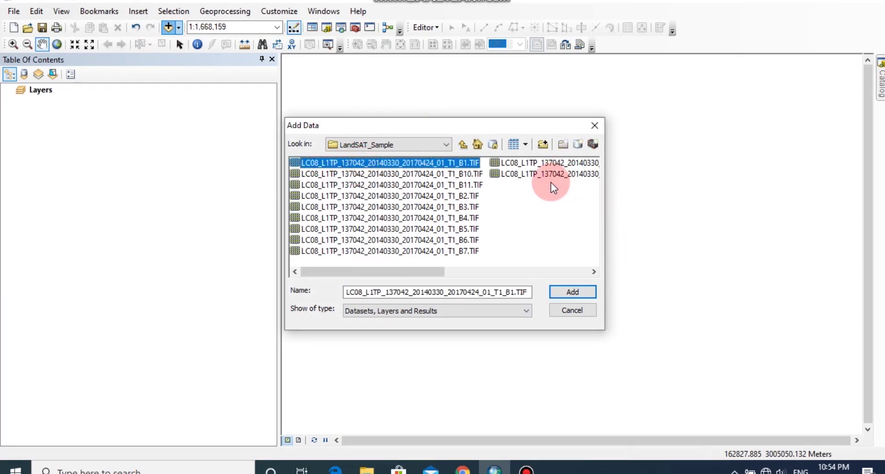
key(ctrl+a)
click(573, 291)
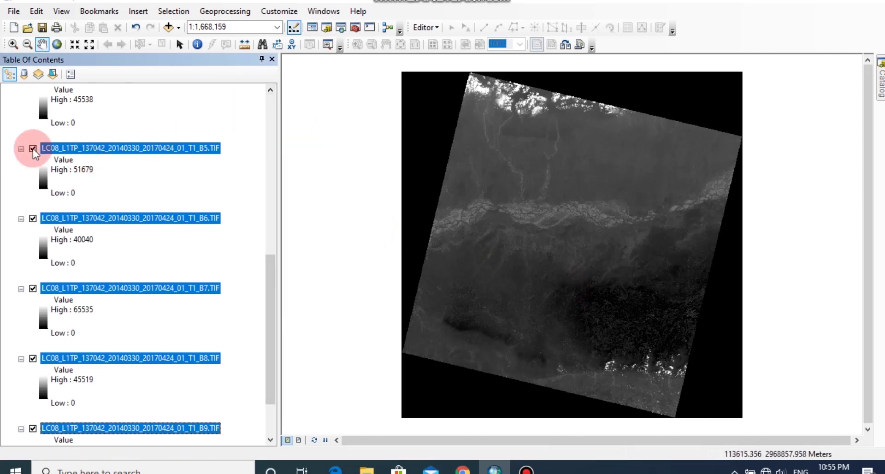
- Collapse the legends of all band layers and move the B10 and B11 layers below B9
ctrl+click(20, 149)
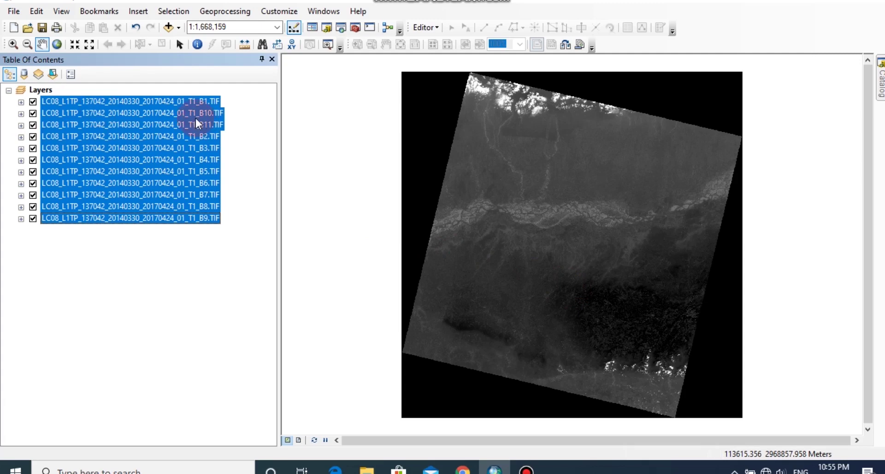
click(182, 250)
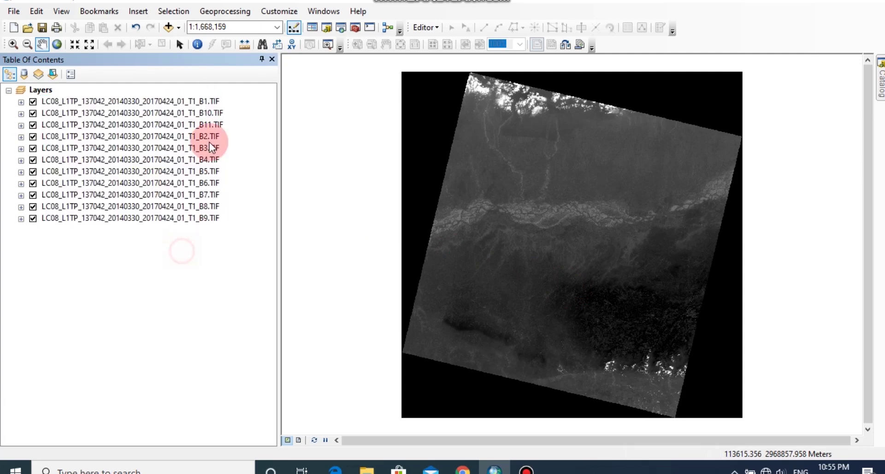
click(214, 113)
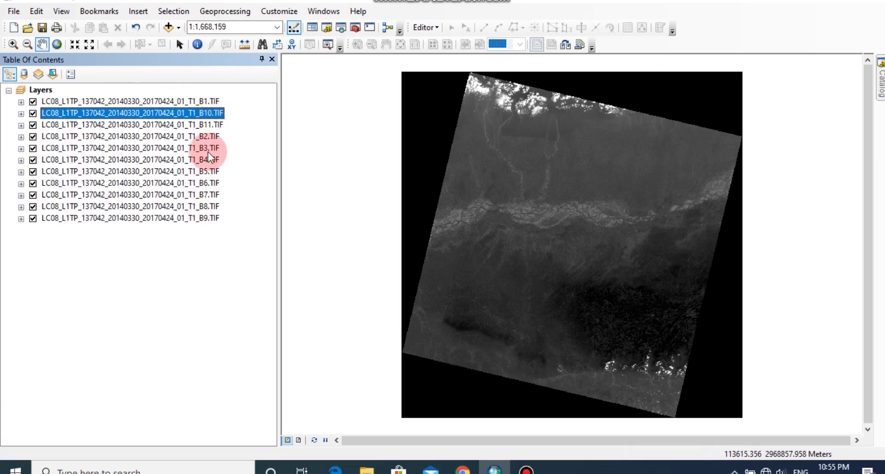
ctrl+click(209, 124)
drag(209, 118, 196, 262)
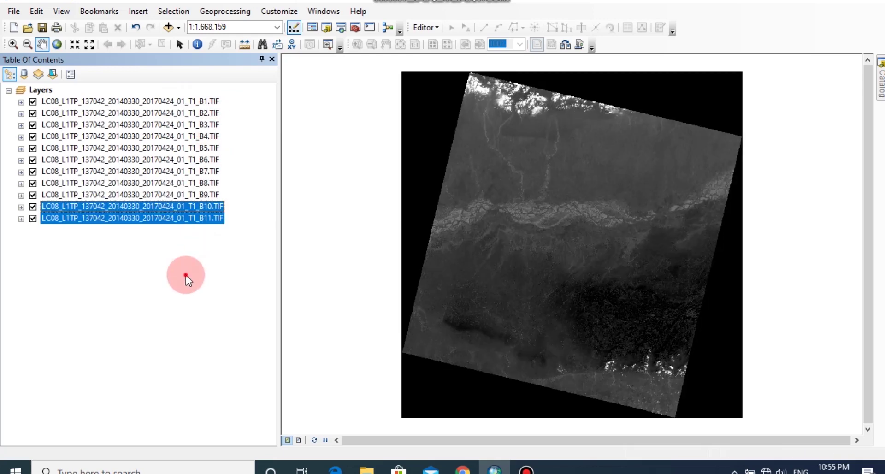
click(187, 275)
- Use Image Analysis to composite bands B1 through B11 into one multiband raster, and close the analysis window
click(317, 18)
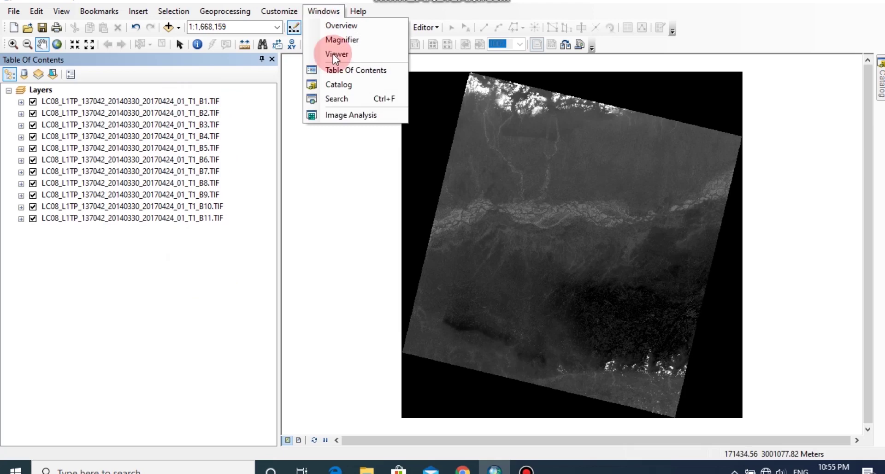
click(342, 118)
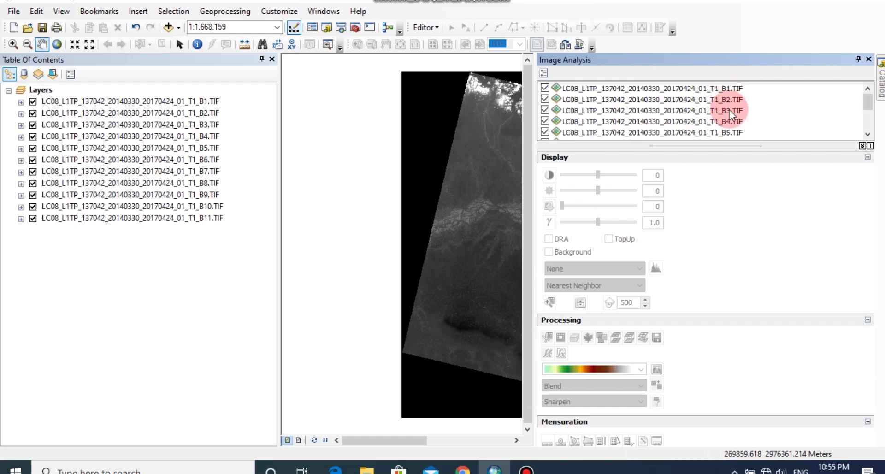
click(719, 87)
drag(869, 101, 869, 156)
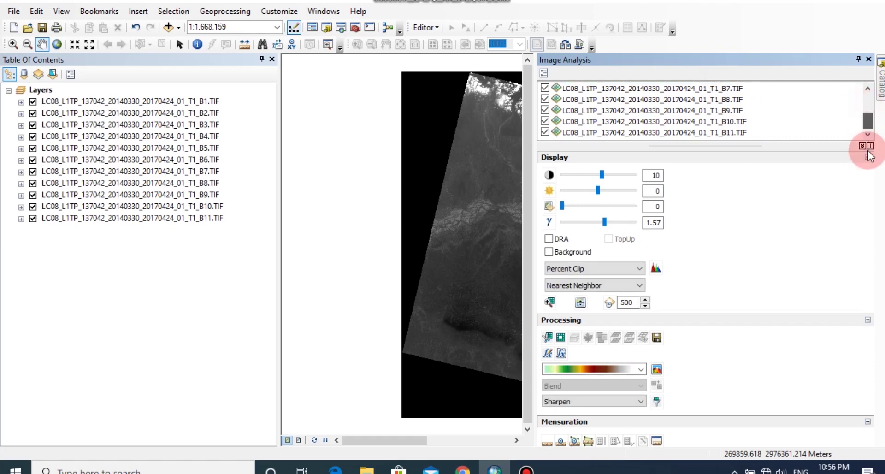
shift+click(712, 132)
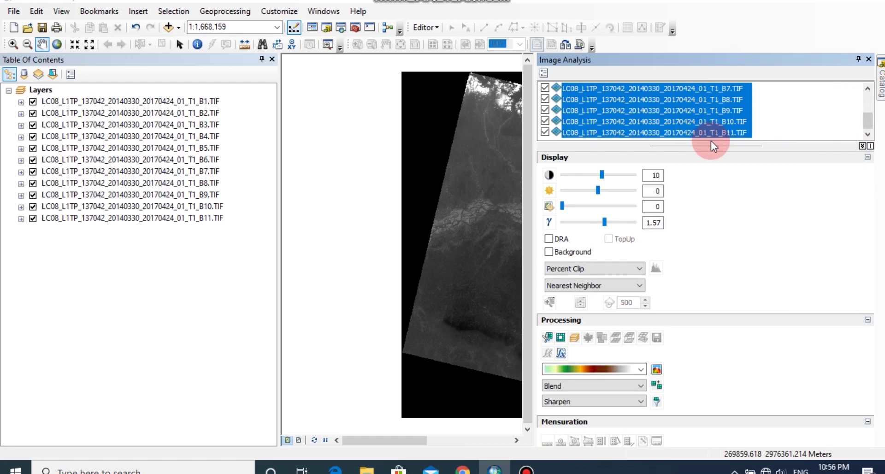
click(645, 306)
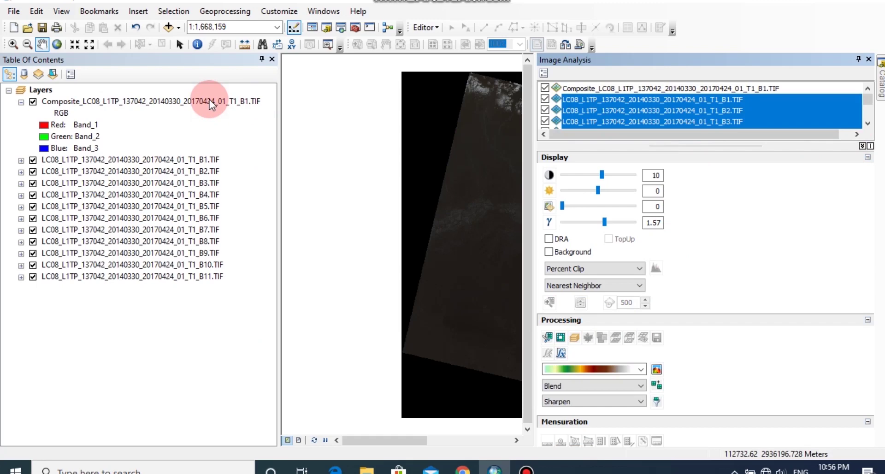
click(228, 168)
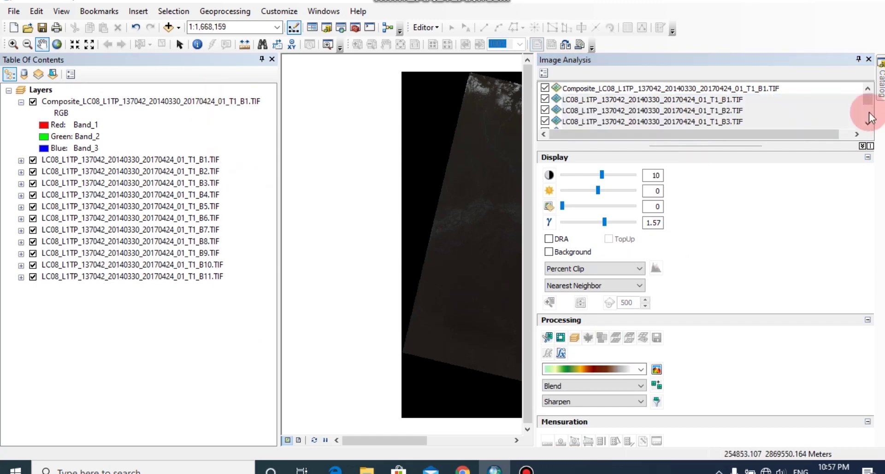
click(870, 59)
- Remove the single-band layers B1 through B11 from the map, keeping the composite raster
click(44, 254)
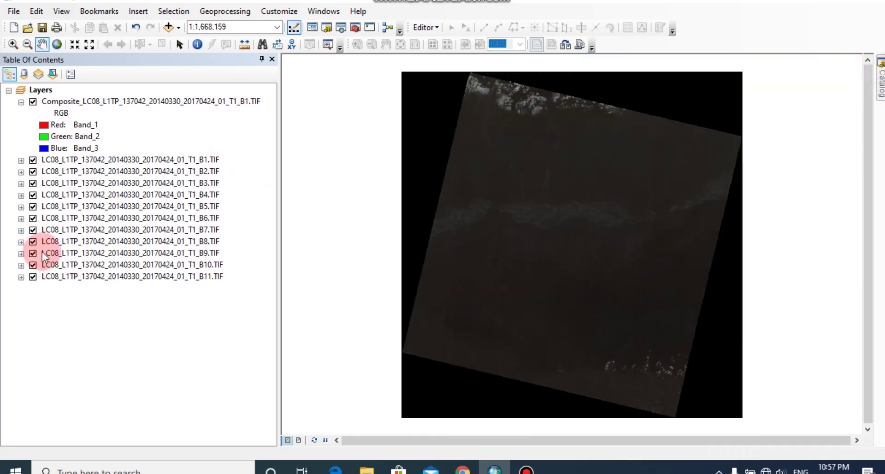
click(163, 160)
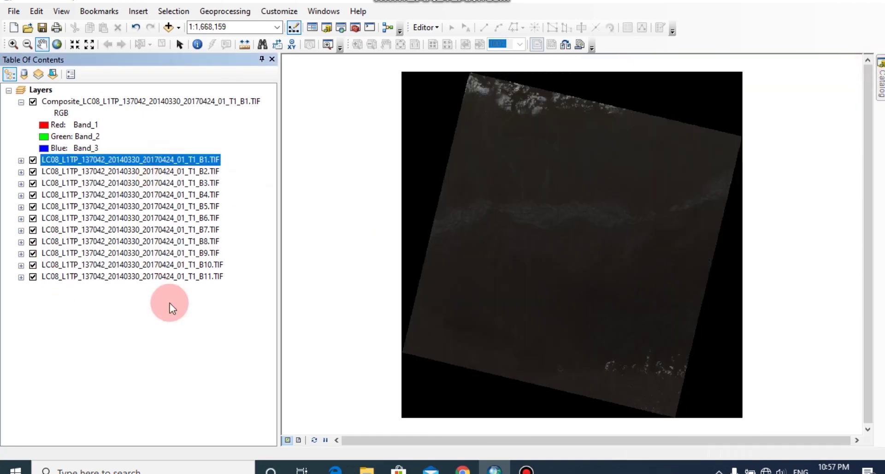
shift+click(167, 278)
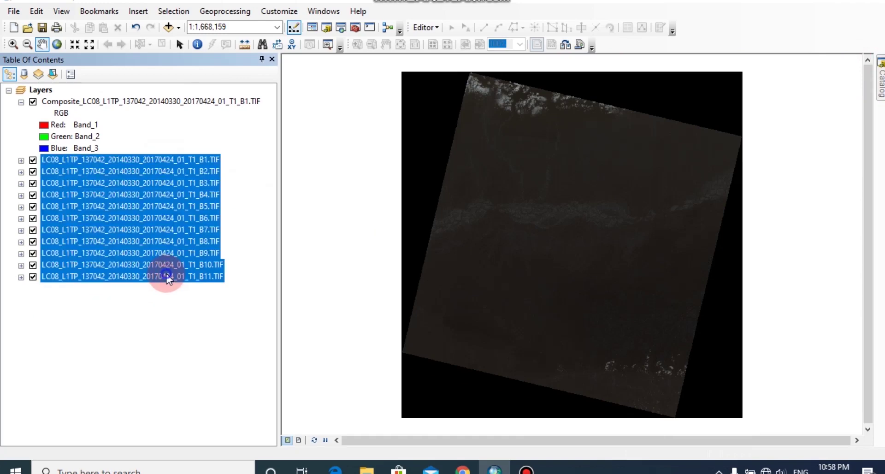
right_click(167, 278)
click(203, 299)
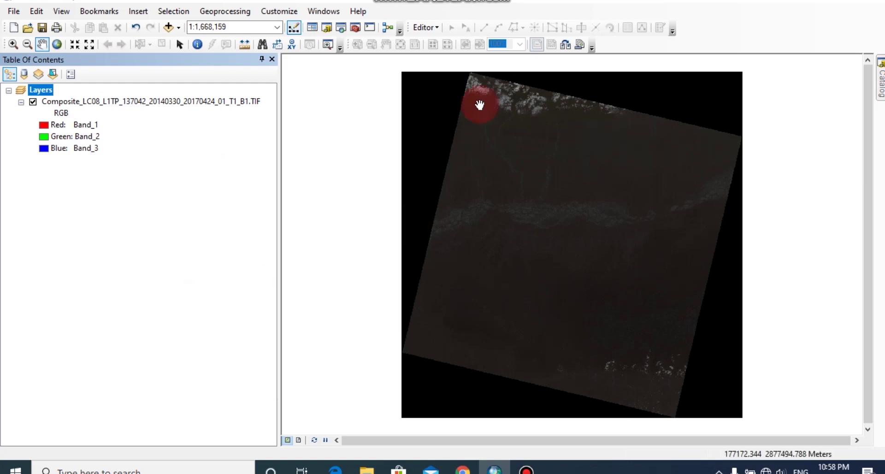
- Add the area.shp shapefile from the MLC folder to the map
click(169, 26)
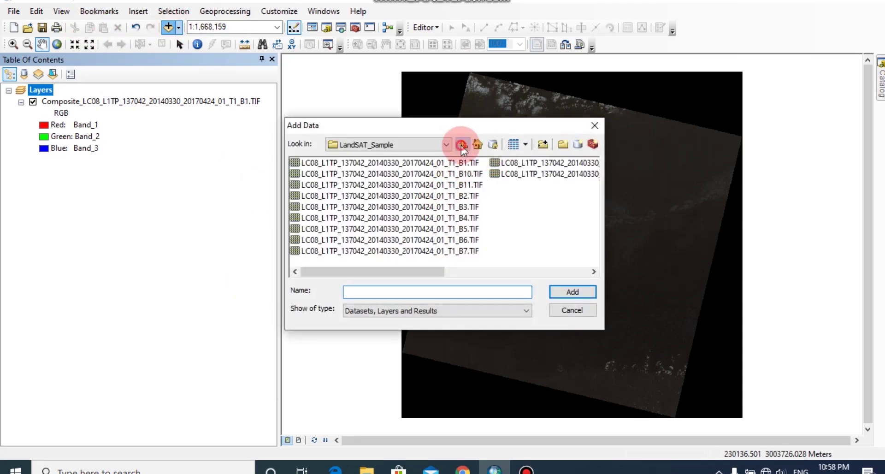
click(462, 145)
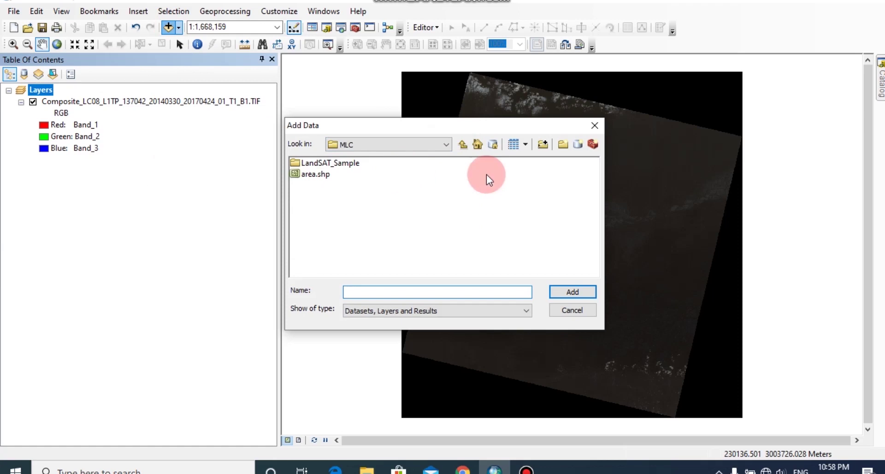
click(320, 175)
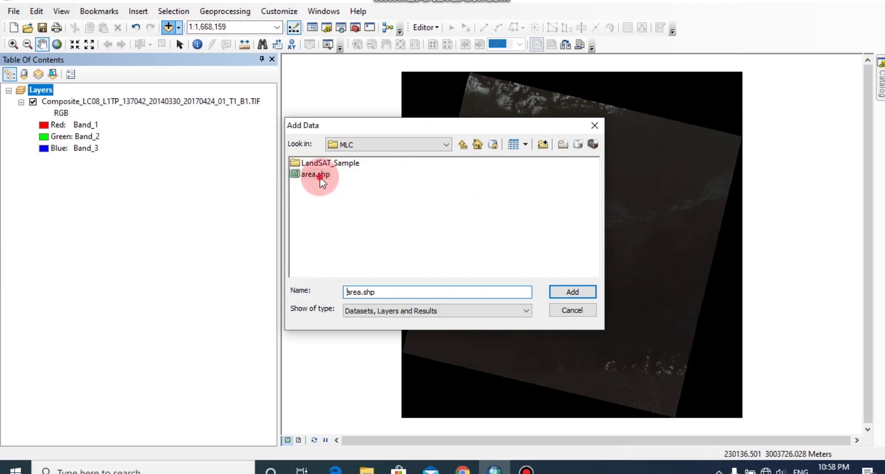
click(570, 292)
click(553, 286)
click(26, 92)
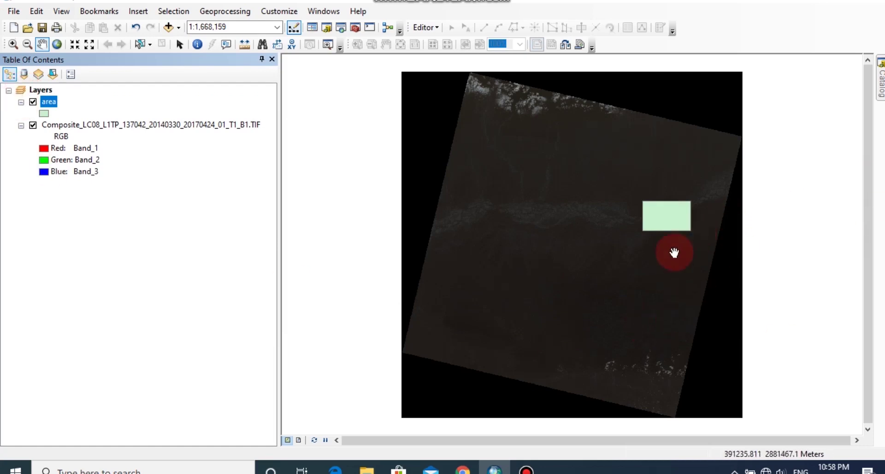
- Search for "extract by mask" and open the Extract by Mask (Spatial Analyst) tool
click(345, 29)
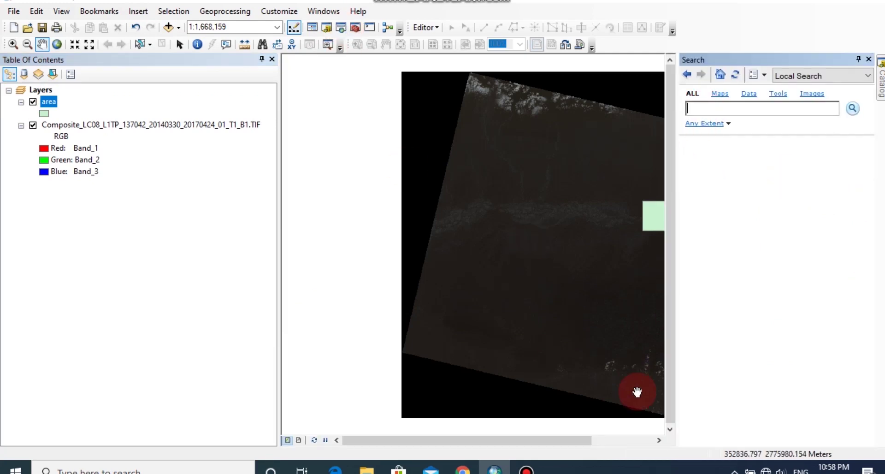
text(extract by mask)
key(Return)
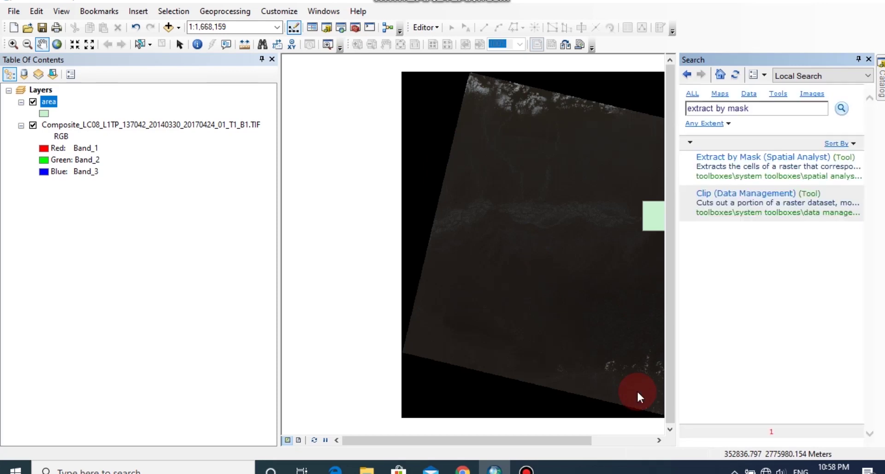
click(743, 159)
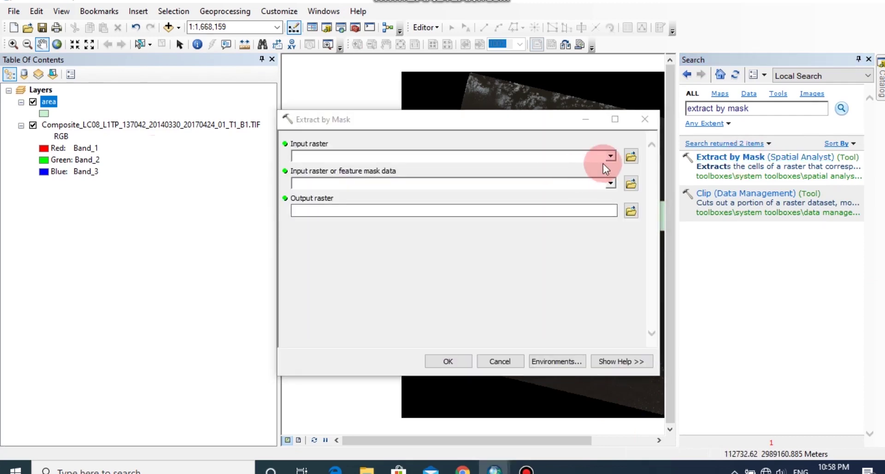
- Run Extract by Mask with the composite raster as input and area as the mask, keeping the default output path
click(610, 157)
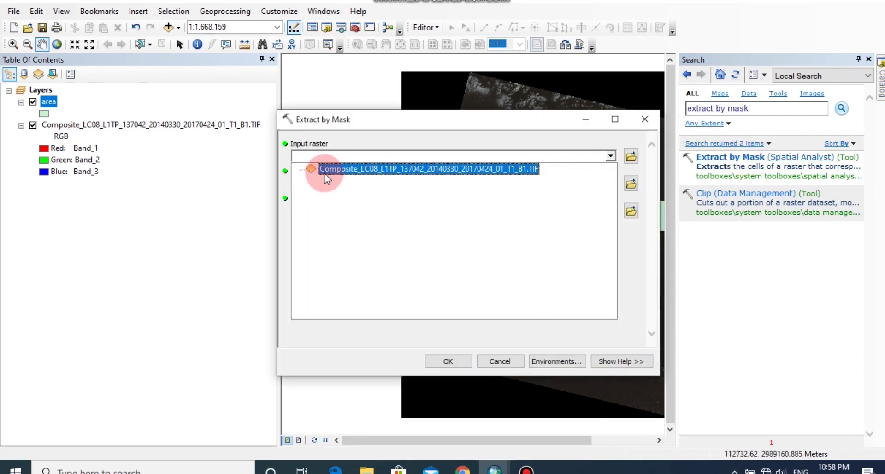
click(342, 170)
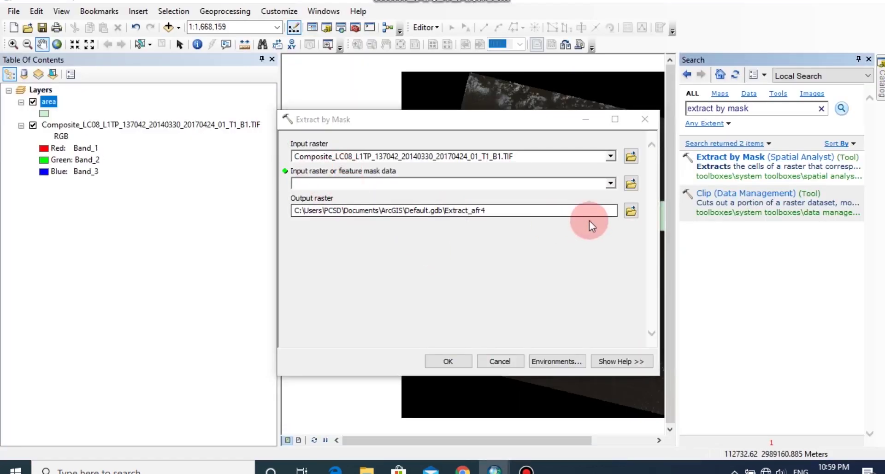
click(610, 186)
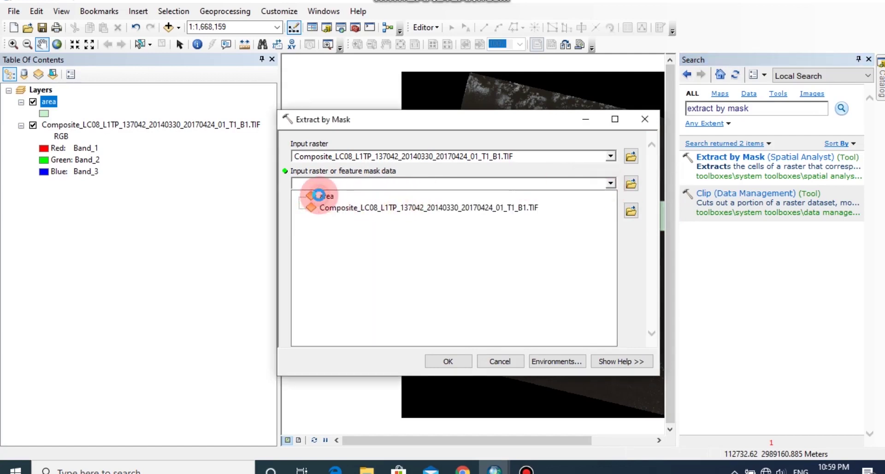
click(319, 196)
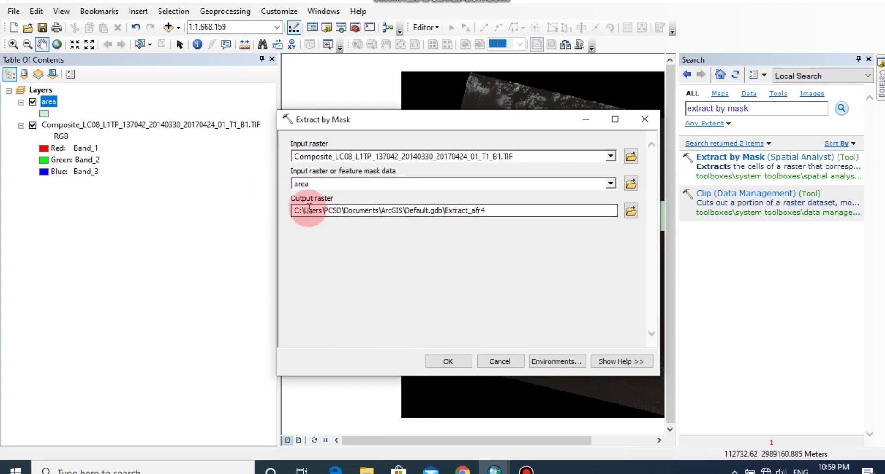
click(456, 360)
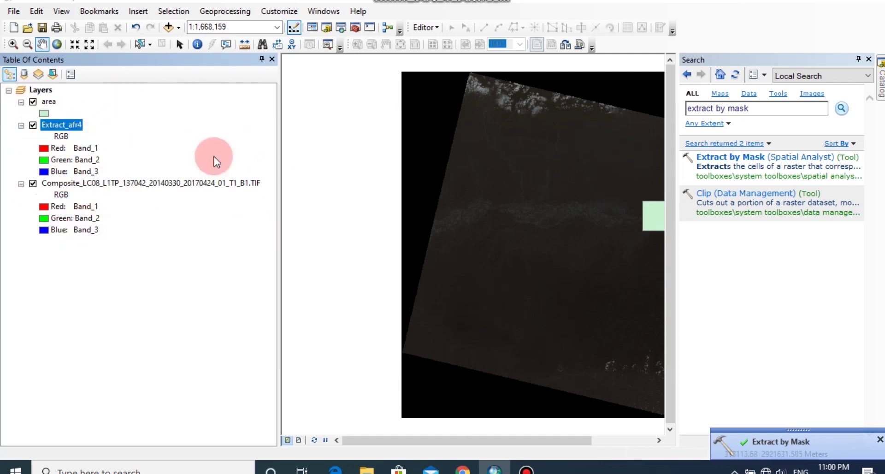
- Remove the full composite raster and the area layer from the map, keeping the extracted raster
click(79, 185)
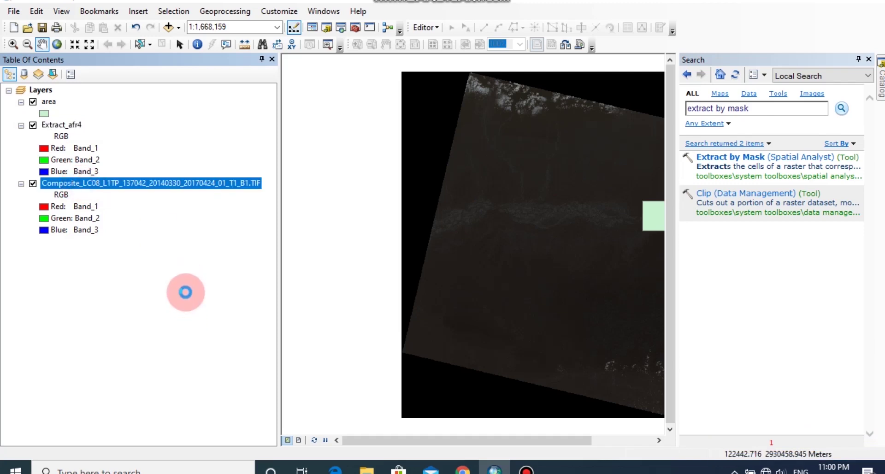
click(183, 203)
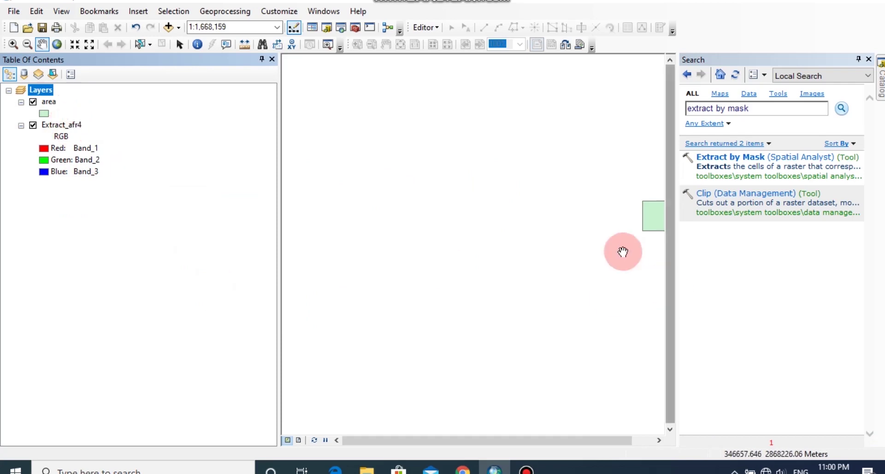
drag(626, 255, 387, 253)
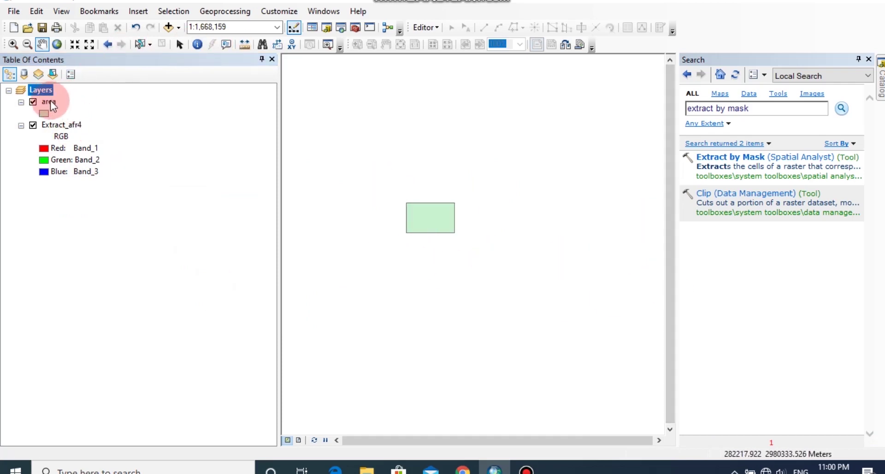
right_click(51, 102)
click(56, 121)
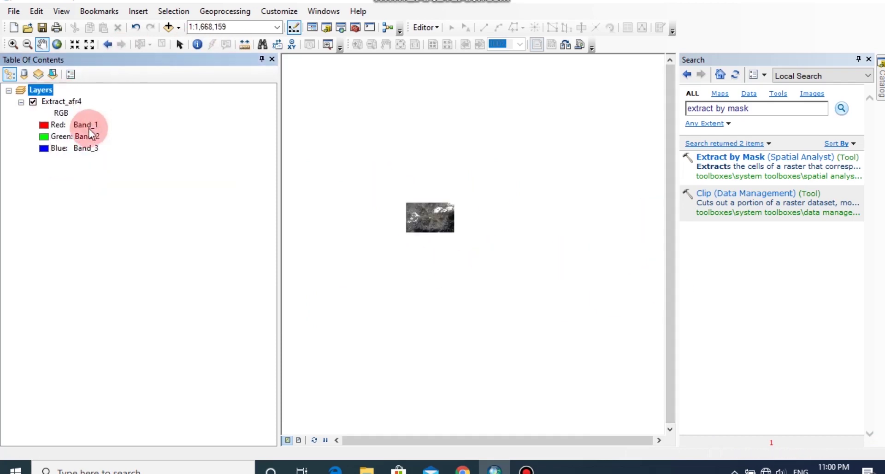
- Examine the extracted raster up close at a scale of 1:150,000
scroll(435, 234, down, 4)
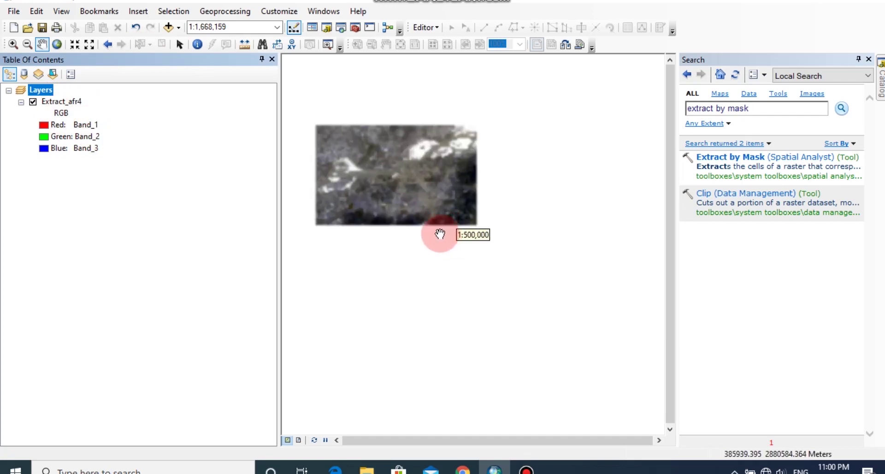
drag(279, 272, 111, 269)
scroll(328, 257, down, 4)
mouse_move(352, 213)
mouse_down()
mouse_move(381, 292)
mouse_move(360, 374)
mouse_up()
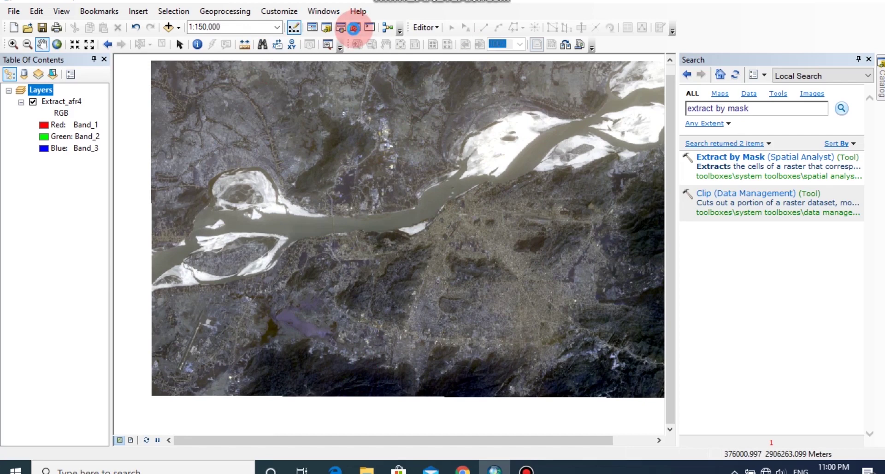
- Close the search results and open the Clip tool from the Raster Processing toolset of Data Management in ArcToolbox
click(353, 27)
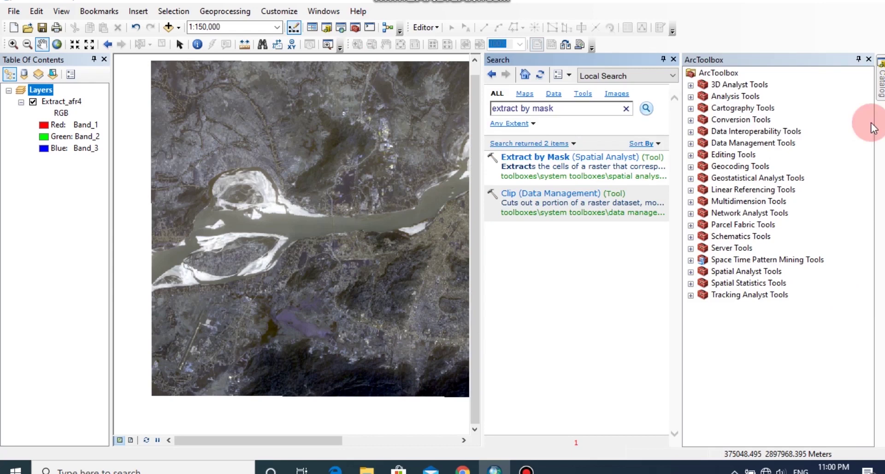
click(673, 60)
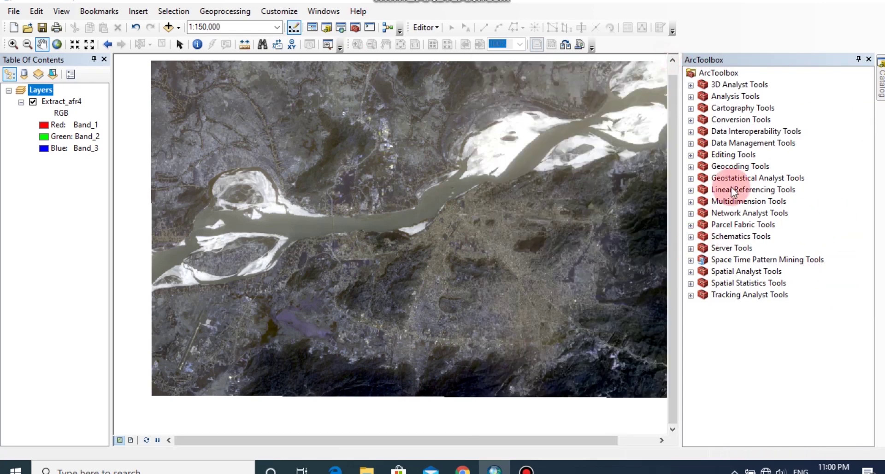
click(691, 144)
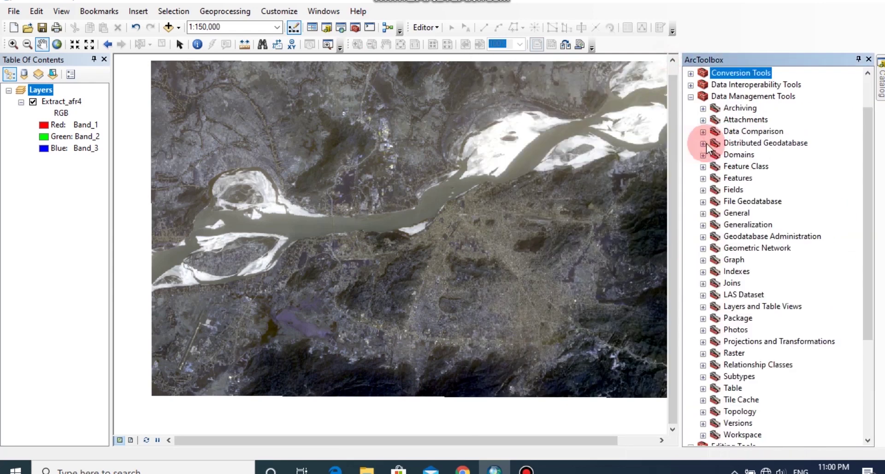
click(703, 353)
scroll(712, 367, down, 2)
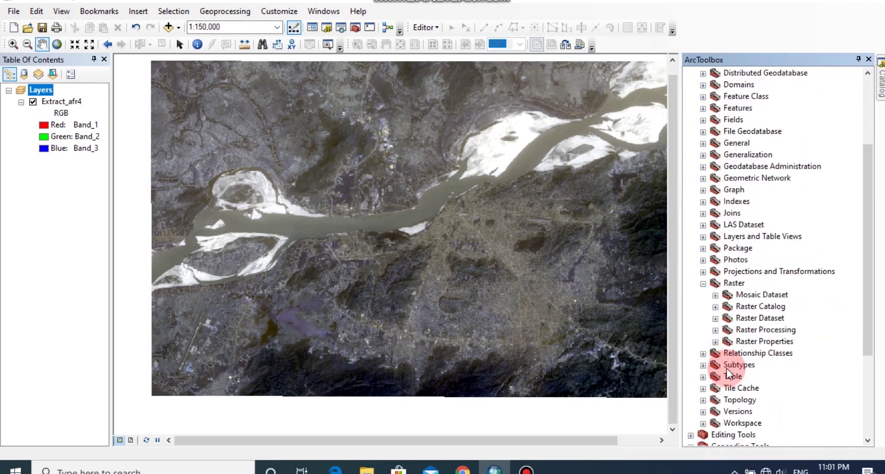
click(716, 331)
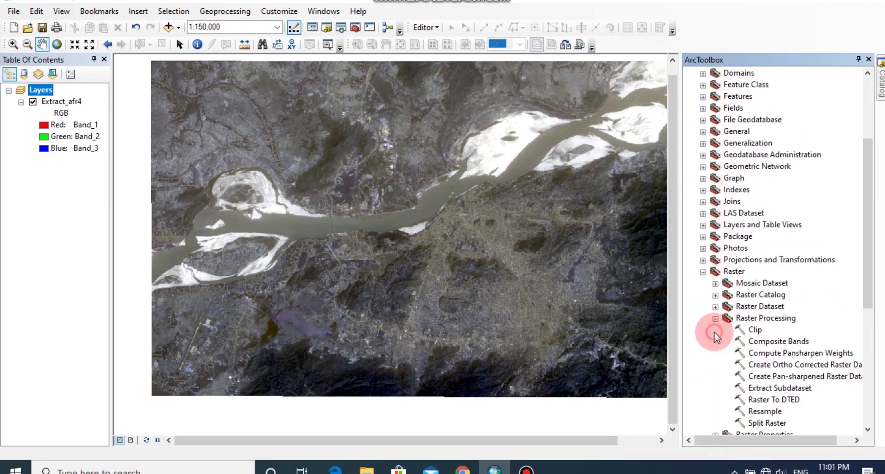
double_click(755, 330)
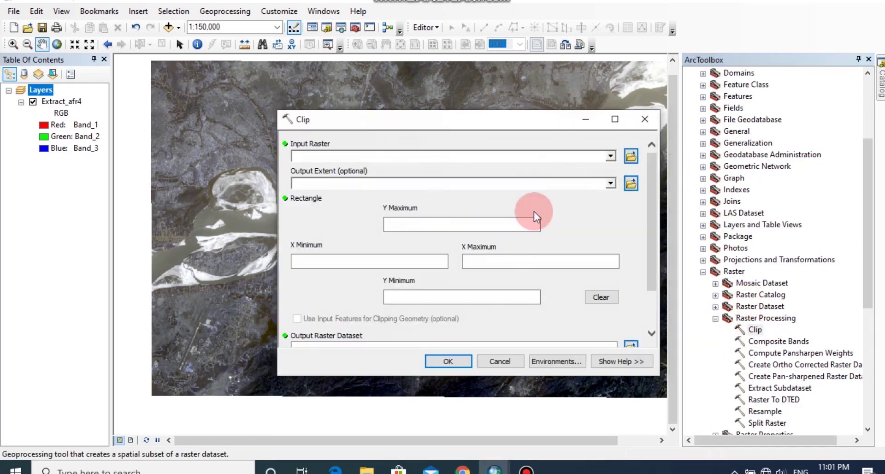
- Run Clip on Extract_afr4 with a NoData value of 0, keeping the default extent and output path
click(610, 157)
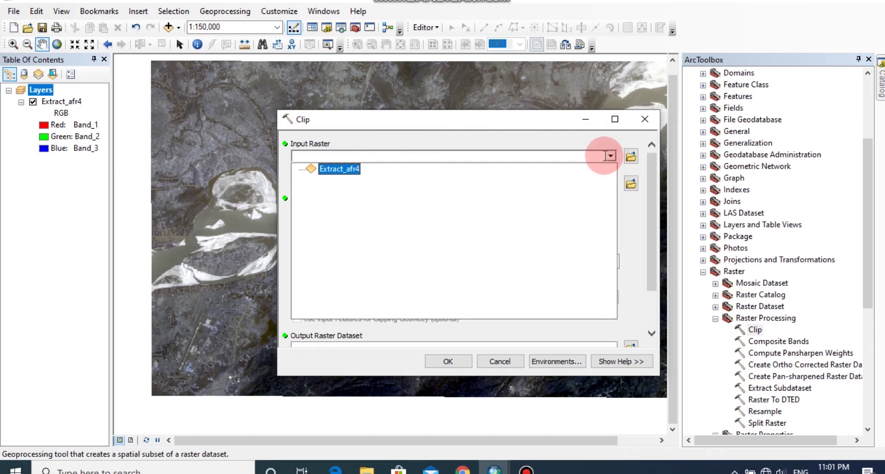
click(338, 169)
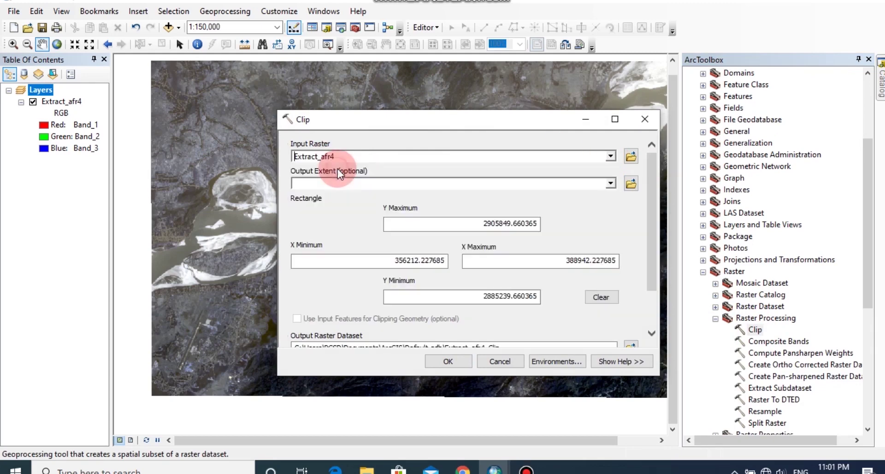
scroll(650, 209, down, 3)
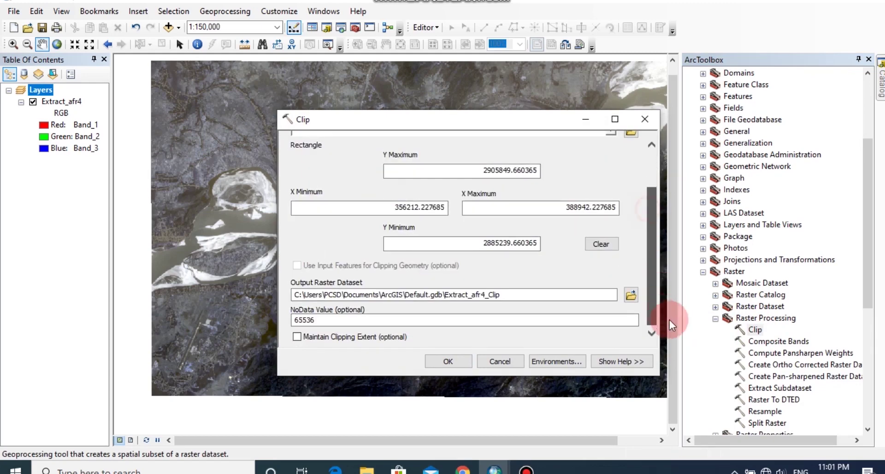
click(324, 321)
double_click(324, 322)
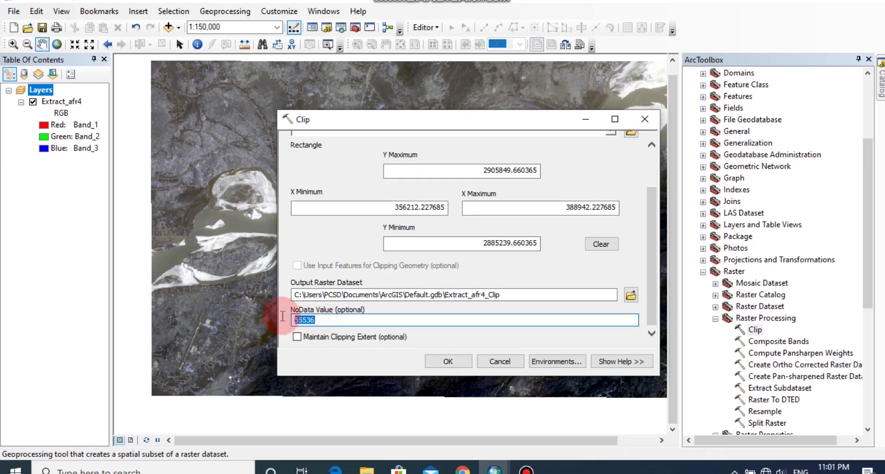
text(0)
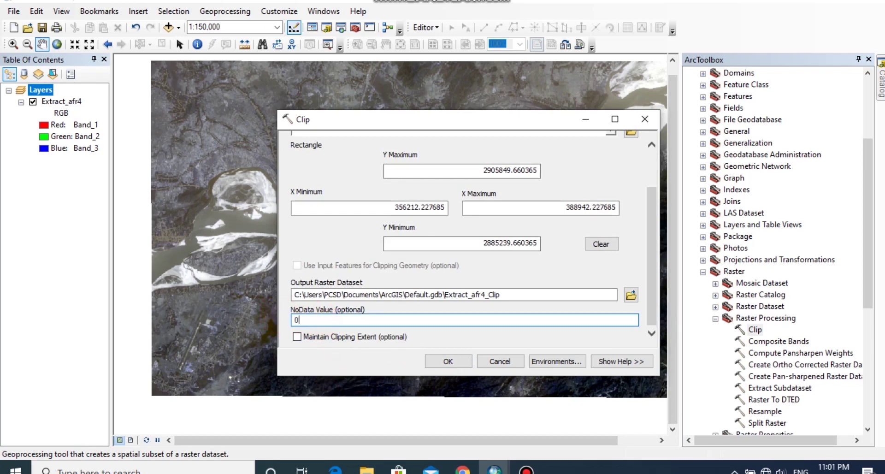
click(449, 361)
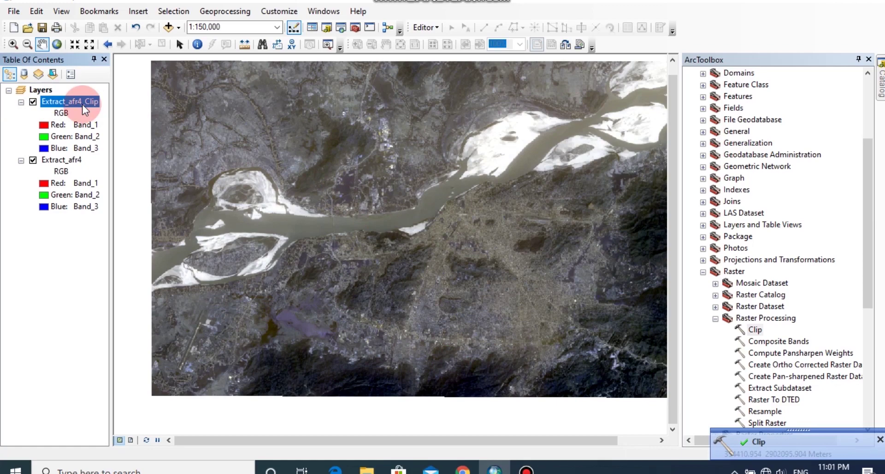
- Run Clip again on Extract_afr4_Clip with a NoData value of 0, keeping the default output path
double_click(753, 329)
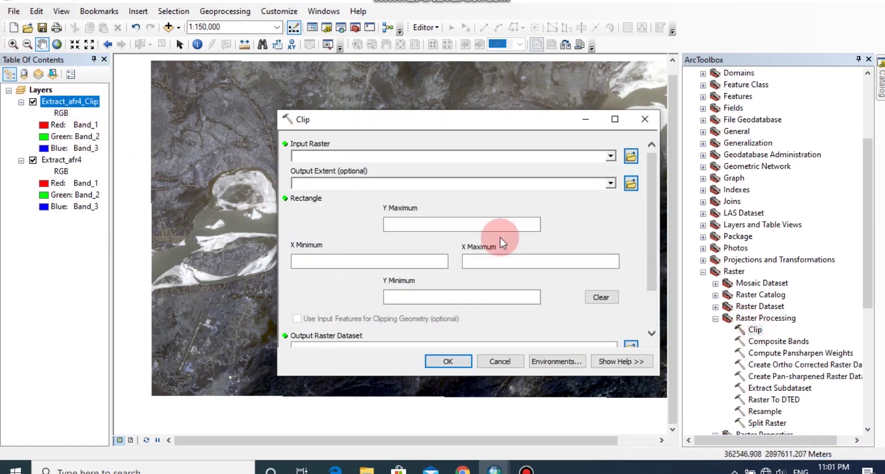
click(611, 156)
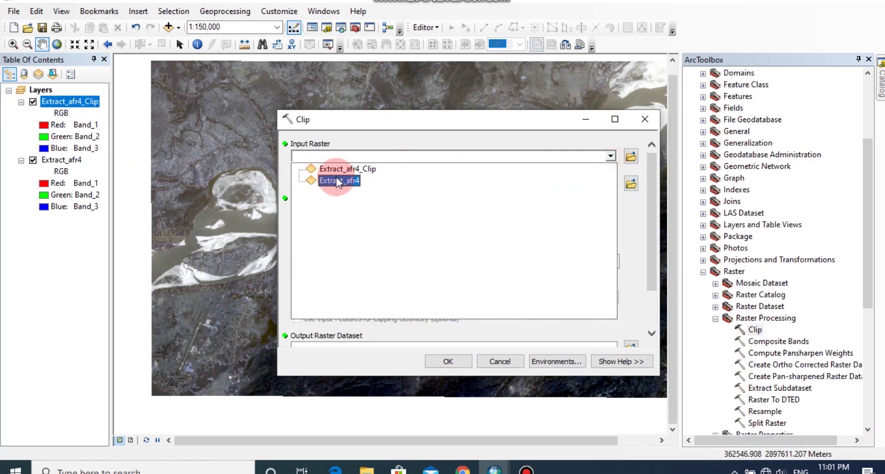
click(342, 169)
scroll(643, 295, down, 3)
click(315, 320)
double_click(315, 320)
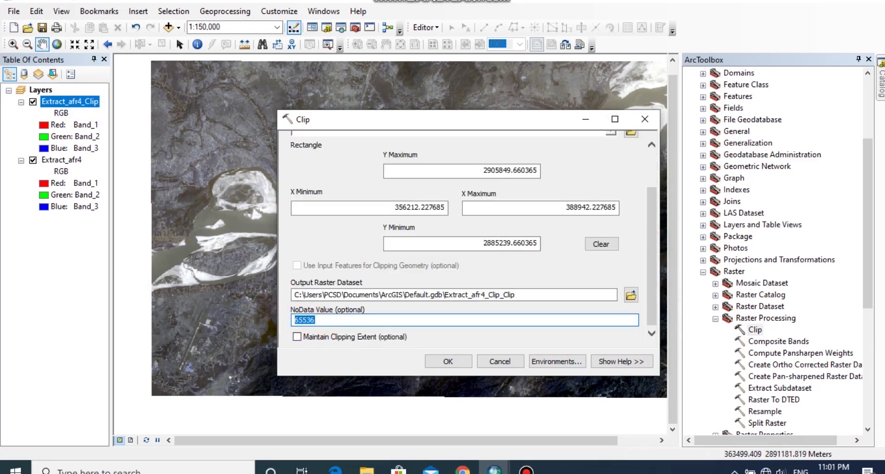
text(0)
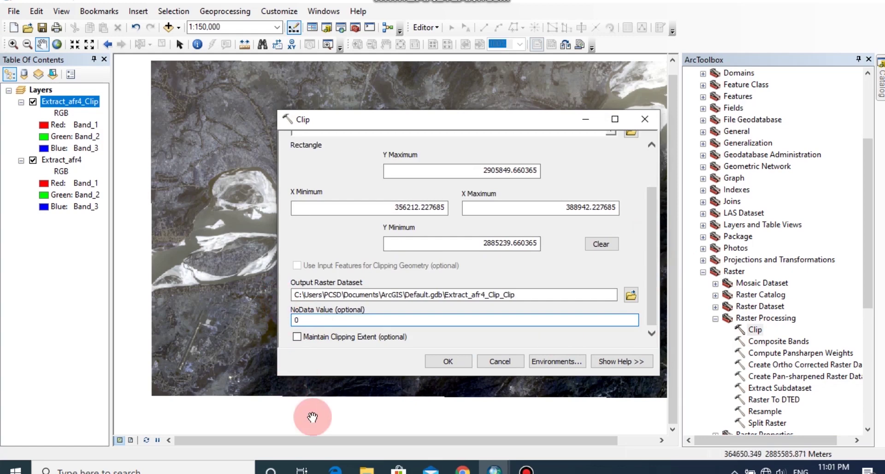
click(448, 361)
click(49, 107)
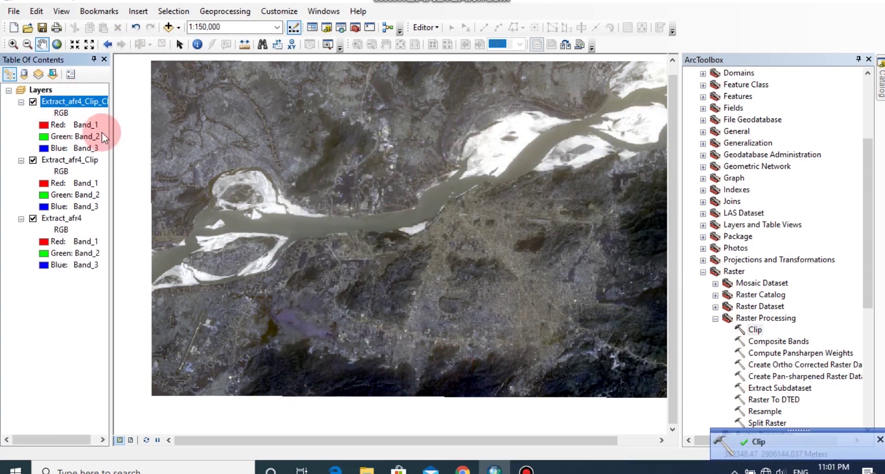
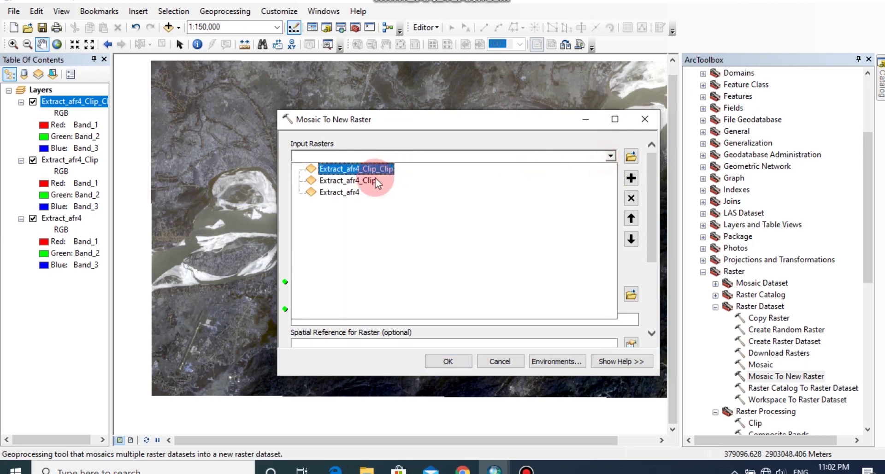
- Add Extract_afr4_Clip_Clip, Extract_afr4_Clip and Extract_afr4 as mosaic inputs and set the output location to the LandSAT_Sample folder
click(325, 191)
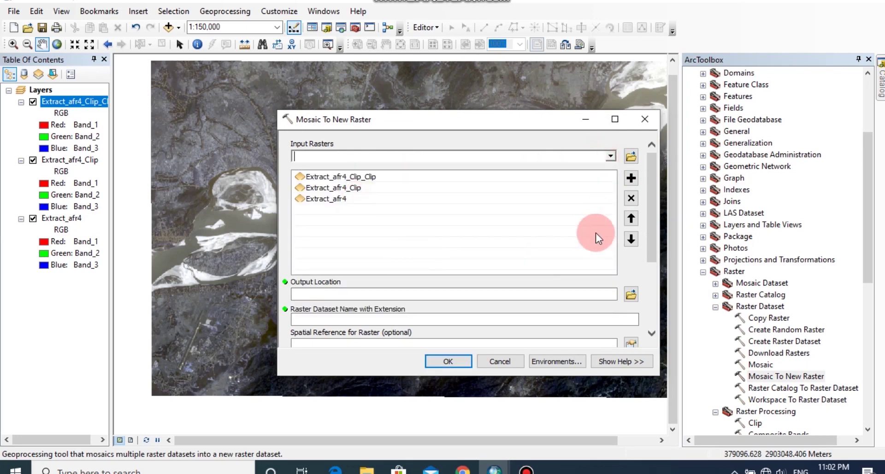
click(631, 294)
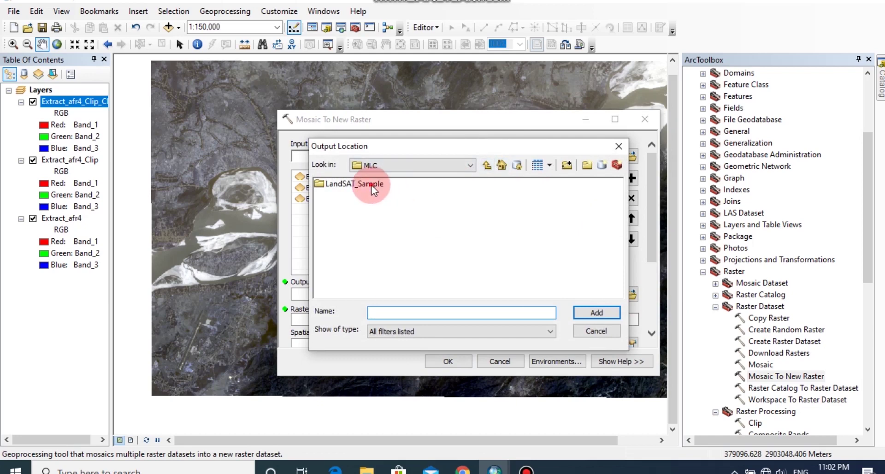
click(373, 186)
click(593, 313)
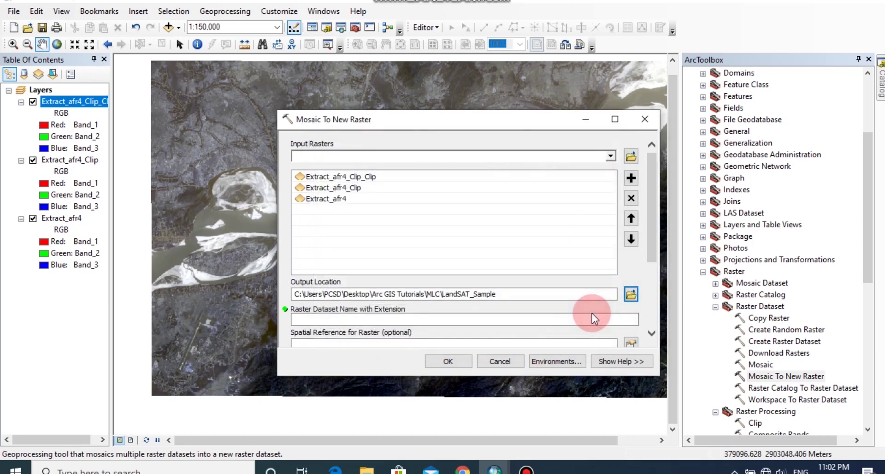
- Name the mosaic's output raster dataset mosaic.tif
drag(649, 222, 645, 302)
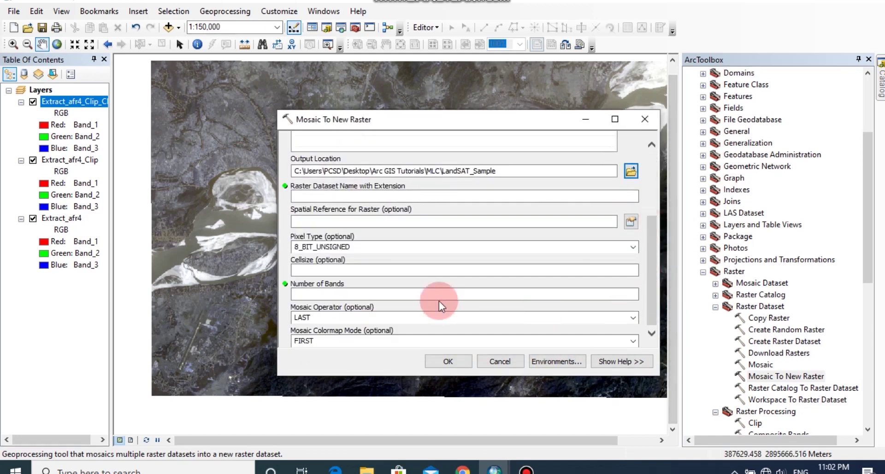
click(467, 198)
click(305, 198)
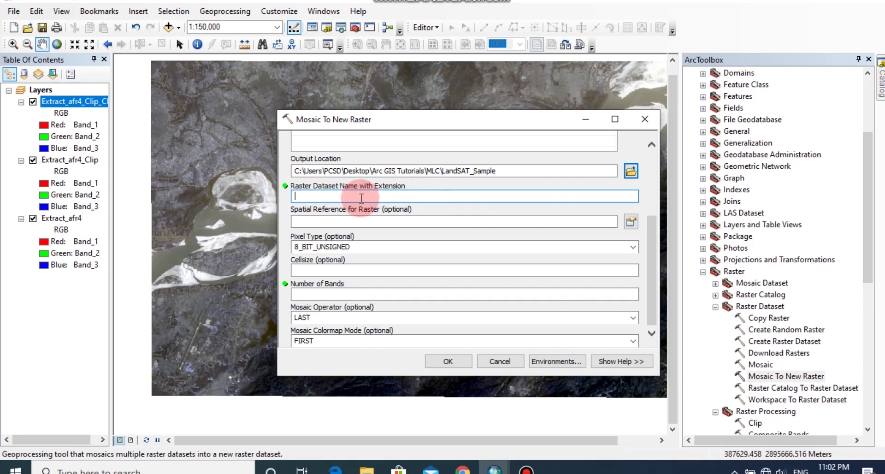
text(m)
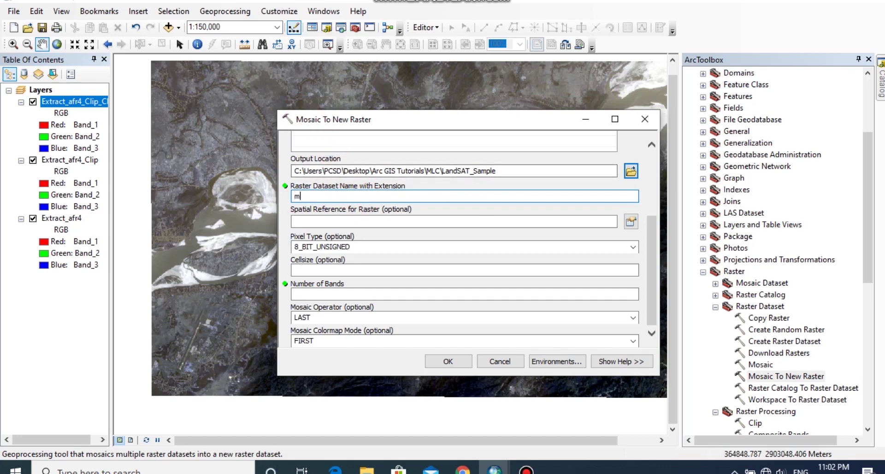
text(osaic.tif)
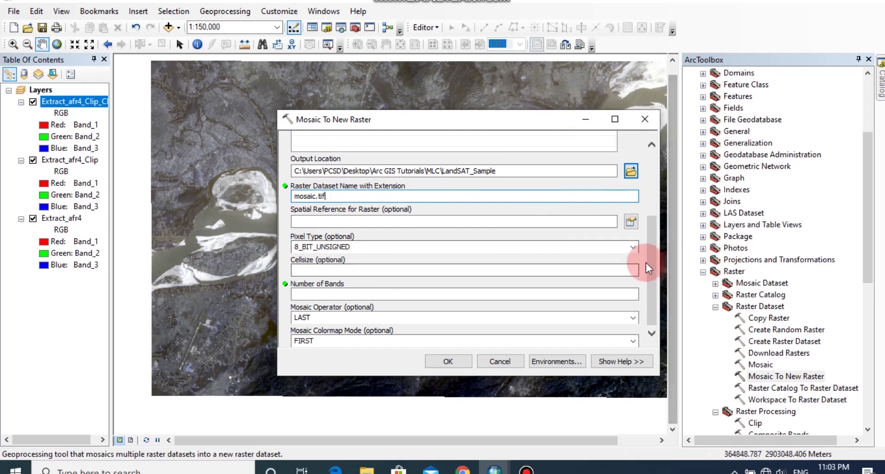
- Set the pixel type to 16_BIT_UNSIGNED and the number of bands to 11, and run Mosaic To New Raster
click(634, 248)
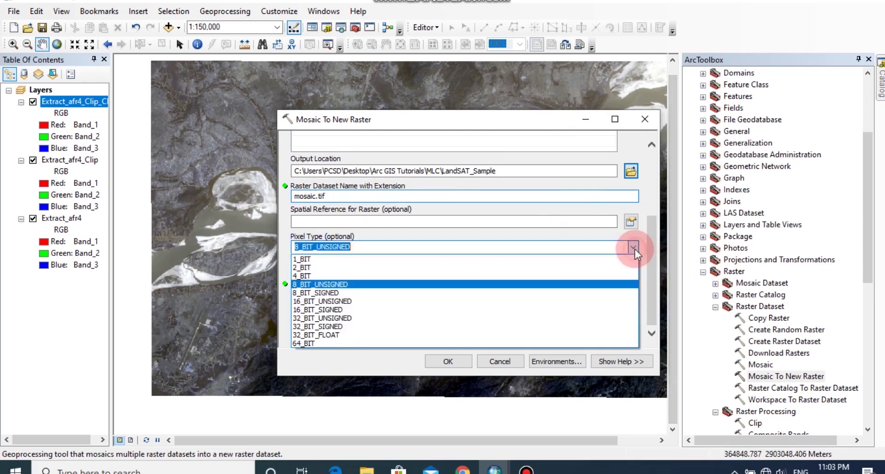
click(419, 301)
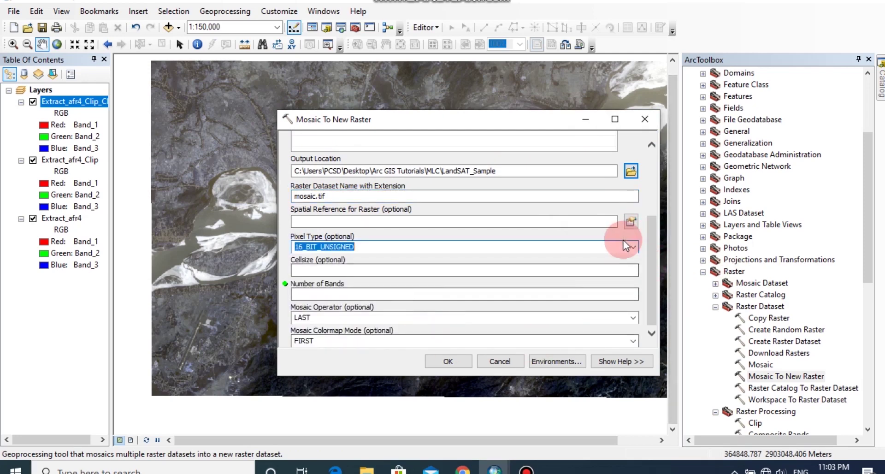
click(613, 295)
text(11)
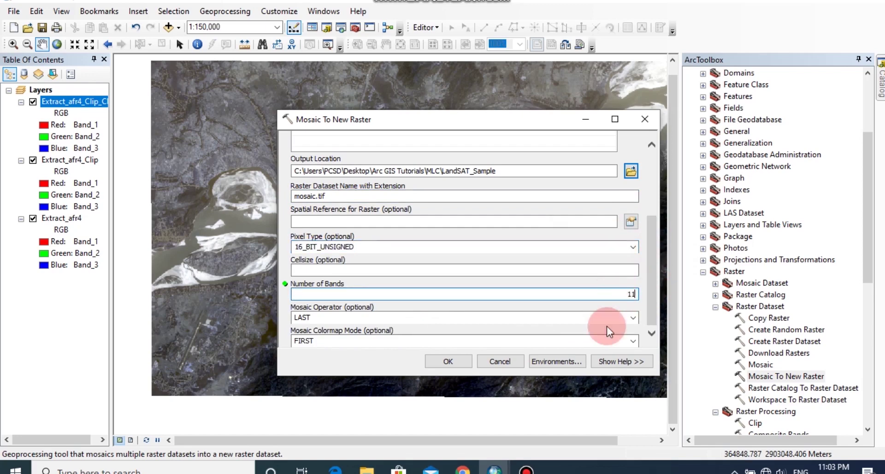
click(448, 361)
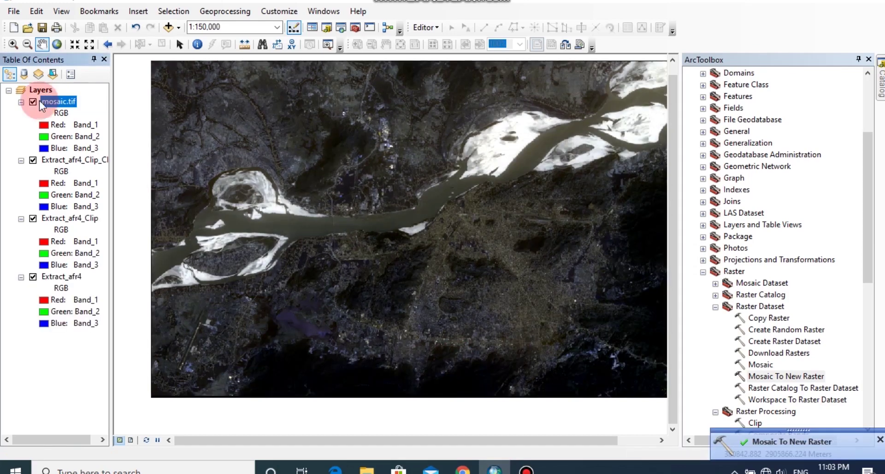
- Remove Extract_afr4_Clip_Clip, Extract_afr4_Clip and Extract_afr4 from the map, keeping only mosaic.tif
click(58, 109)
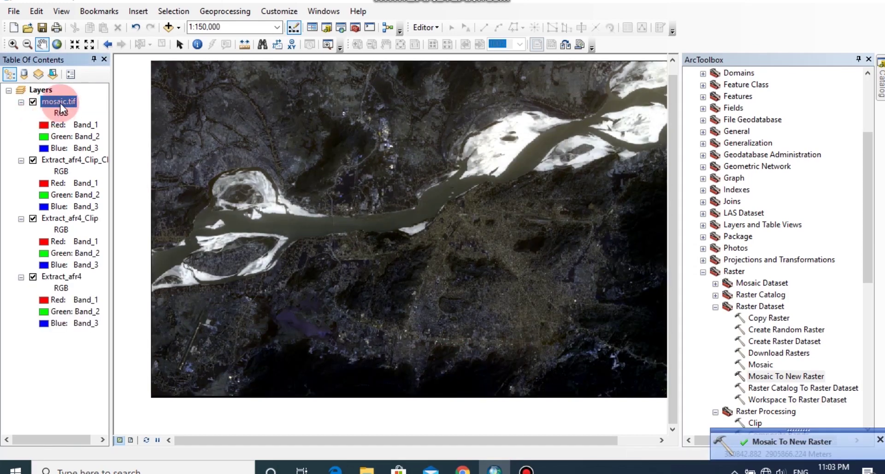
click(65, 159)
right_click(66, 159)
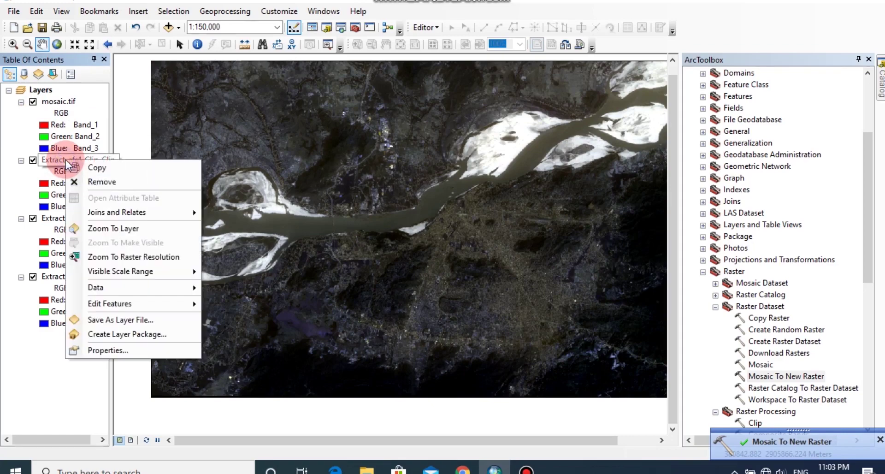
click(135, 182)
click(78, 162)
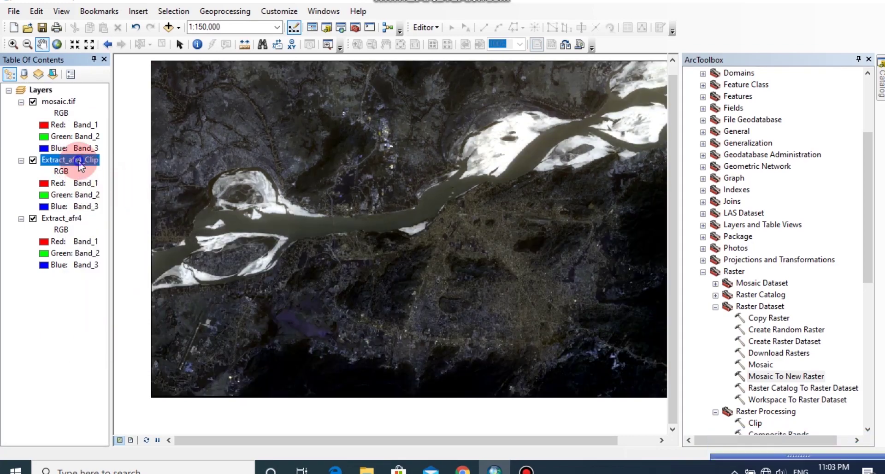
right_click(80, 166)
click(122, 181)
click(77, 161)
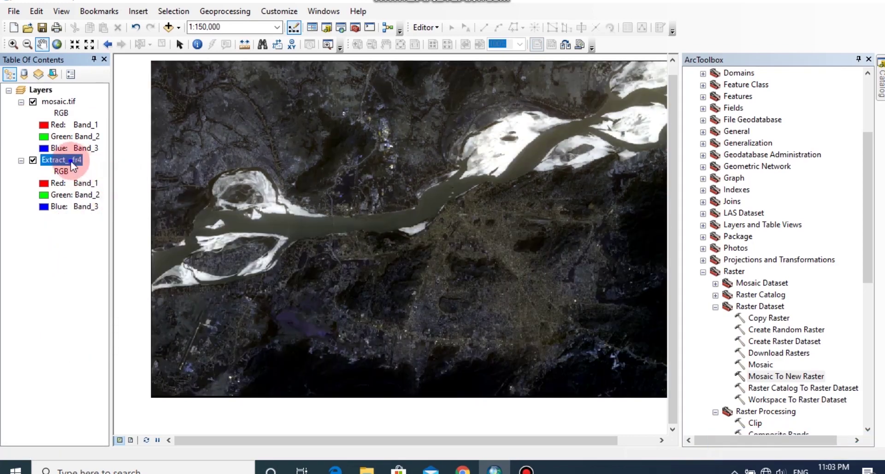
right_click(71, 161)
click(106, 184)
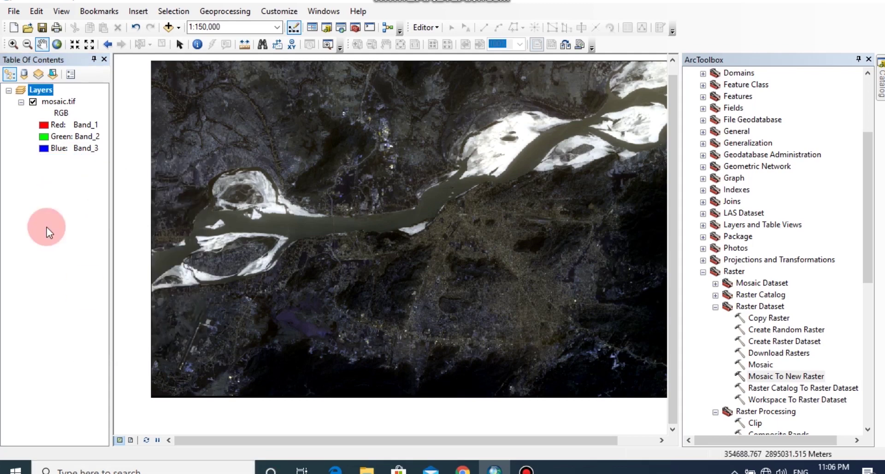
- Set the mosaic.tif band combination to Band_4 for red, Band_3 for green and Band_2 for blue
click(44, 128)
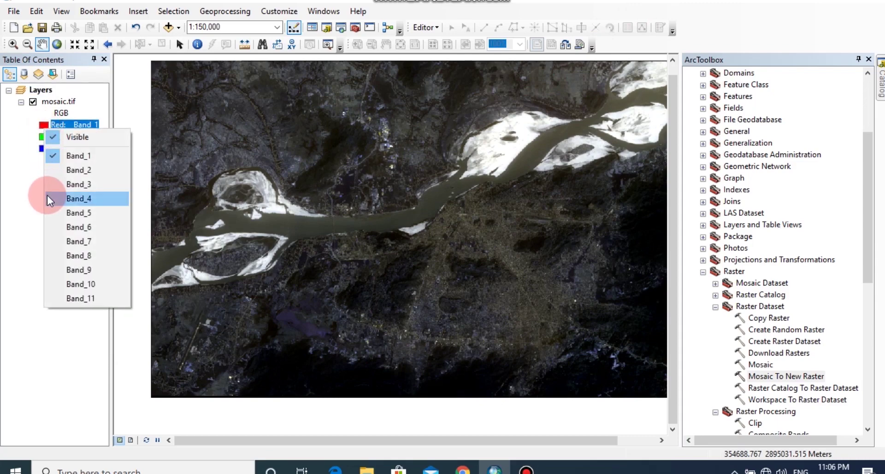
click(47, 195)
click(44, 138)
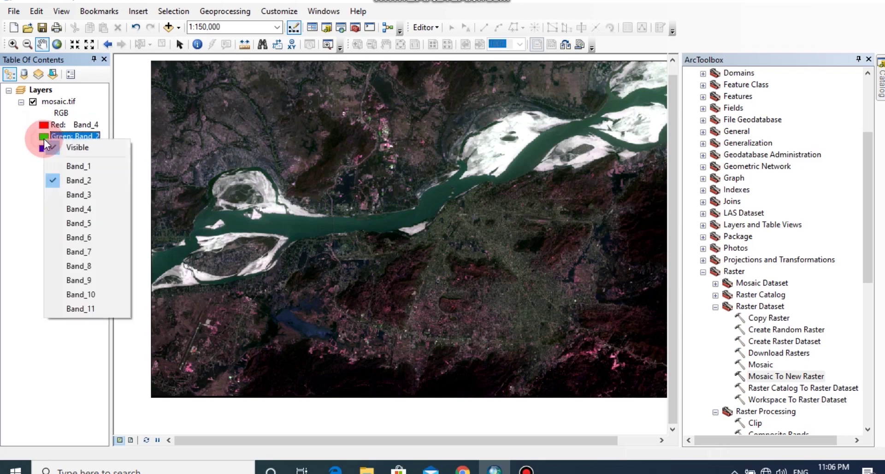
click(51, 195)
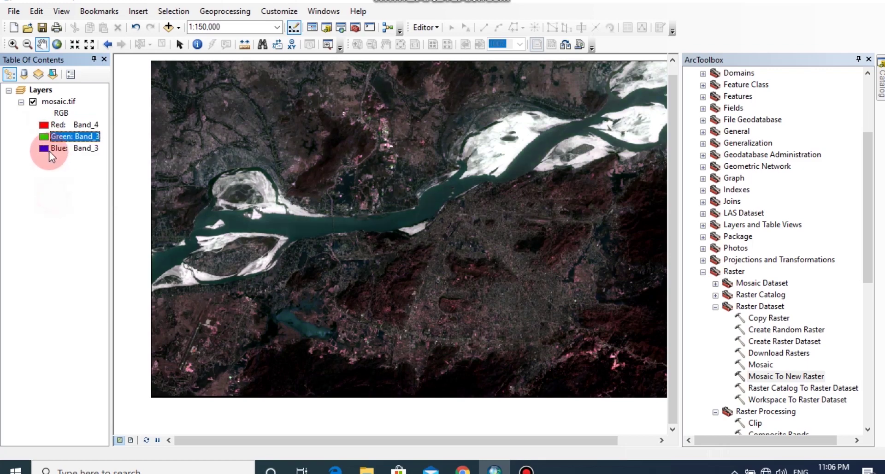
click(47, 150)
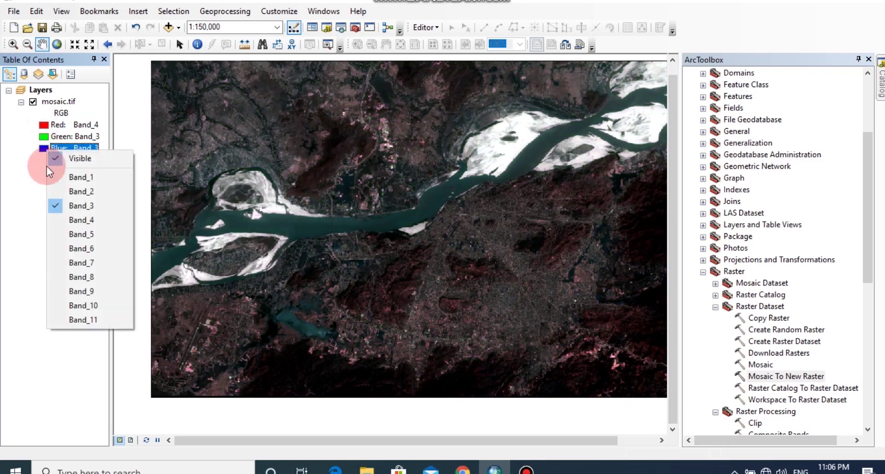
click(57, 192)
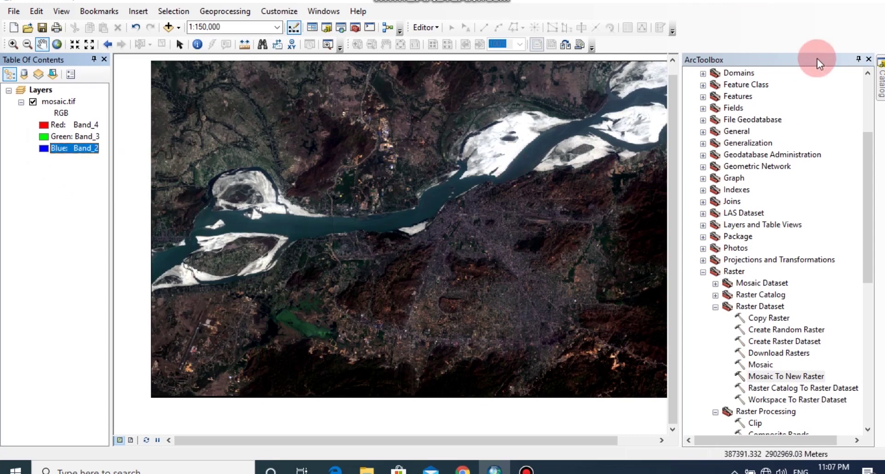
- Close ArcToolbox, show the Image Classification toolbar and open the Training Sample Manager for mosaic.tif
click(870, 60)
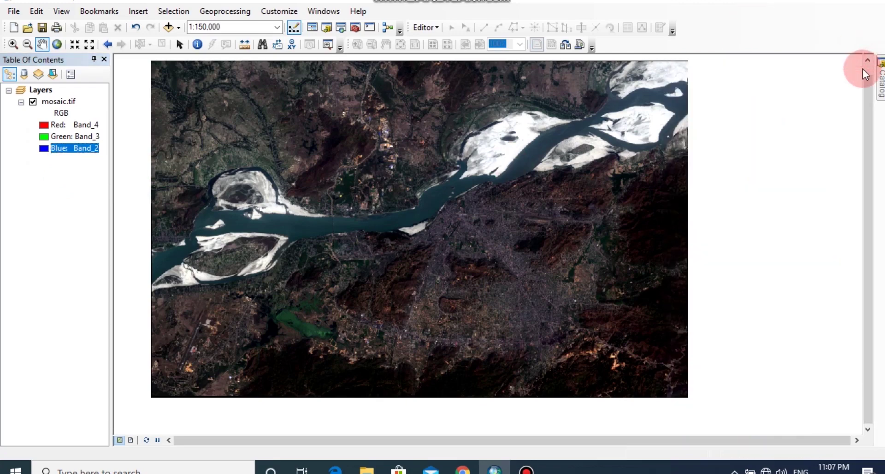
right_click(737, 35)
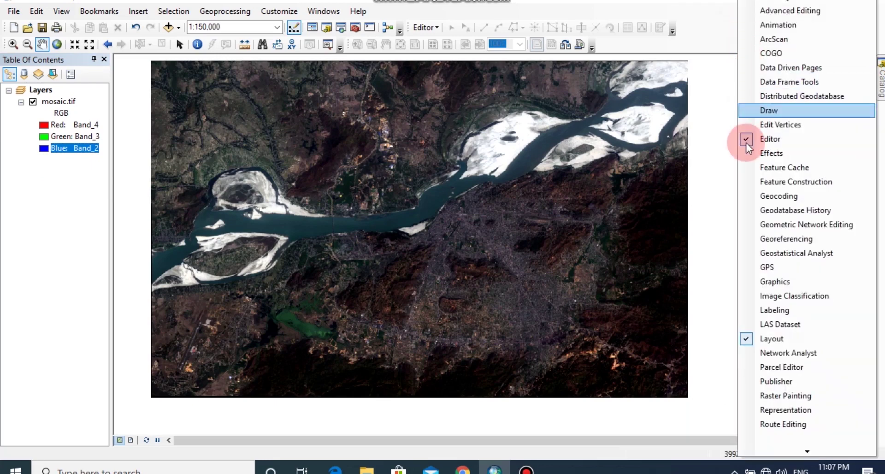
click(743, 296)
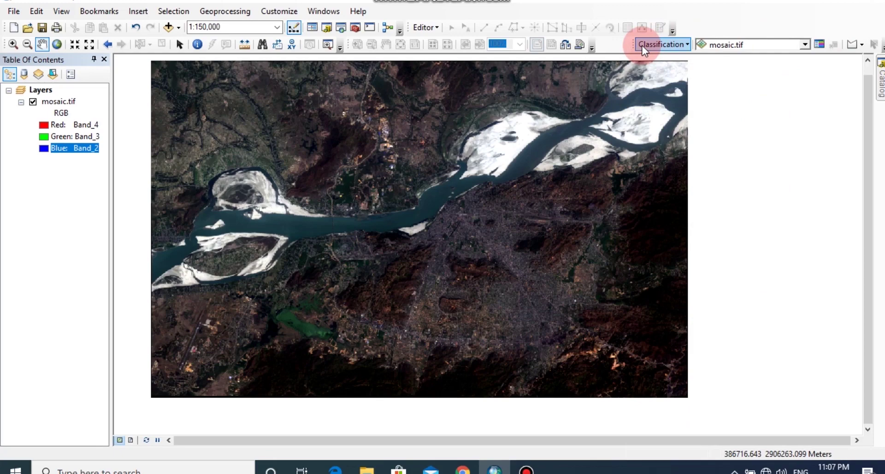
click(818, 45)
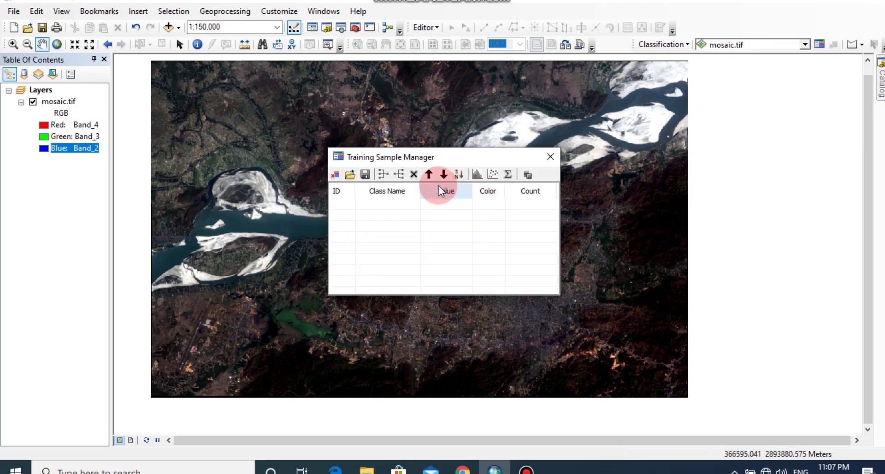
- Draw a small circular training sample on the river water at the western end of the image
click(862, 46)
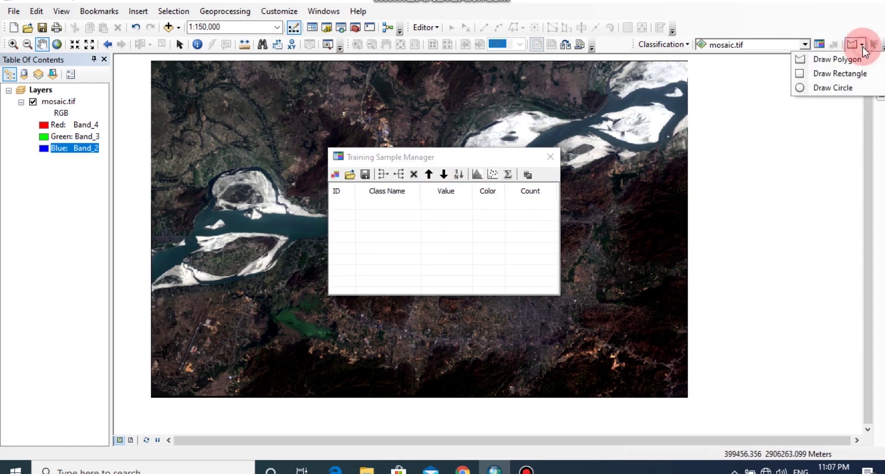
click(842, 90)
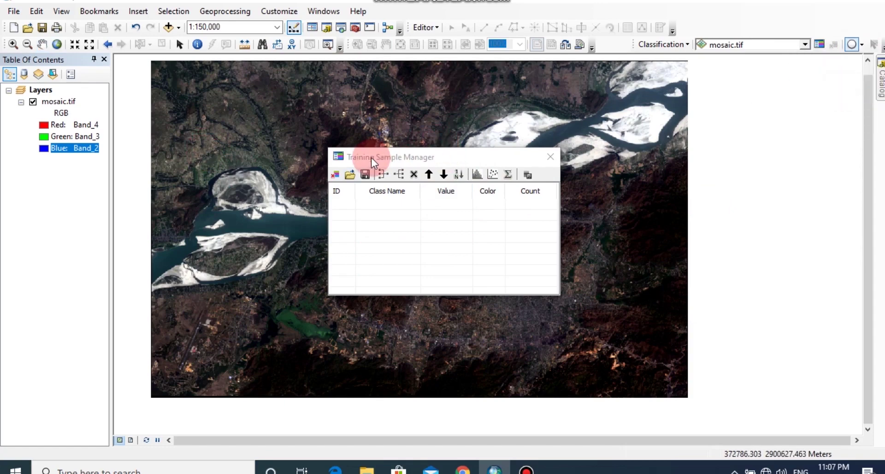
scroll(178, 277, up, 3)
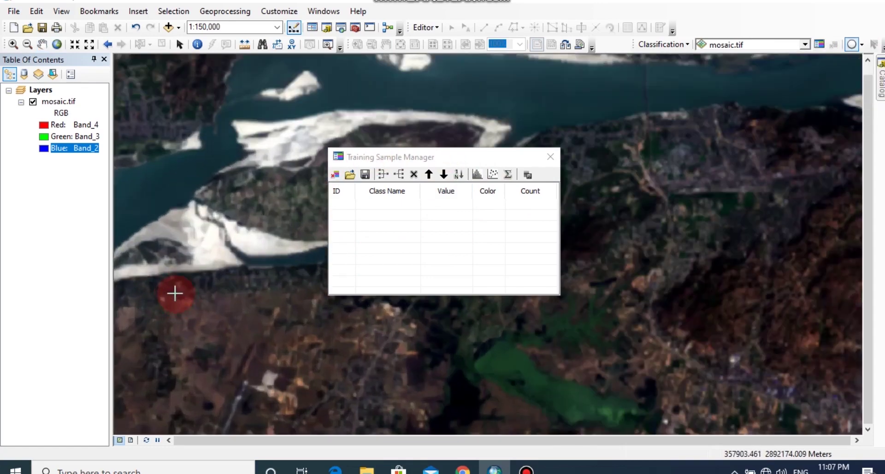
scroll(174, 276, up, 3)
click(151, 194)
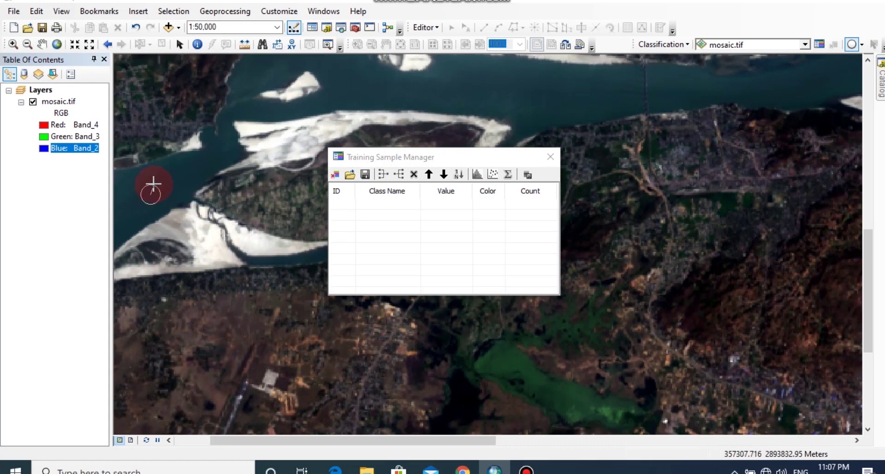
click(153, 183)
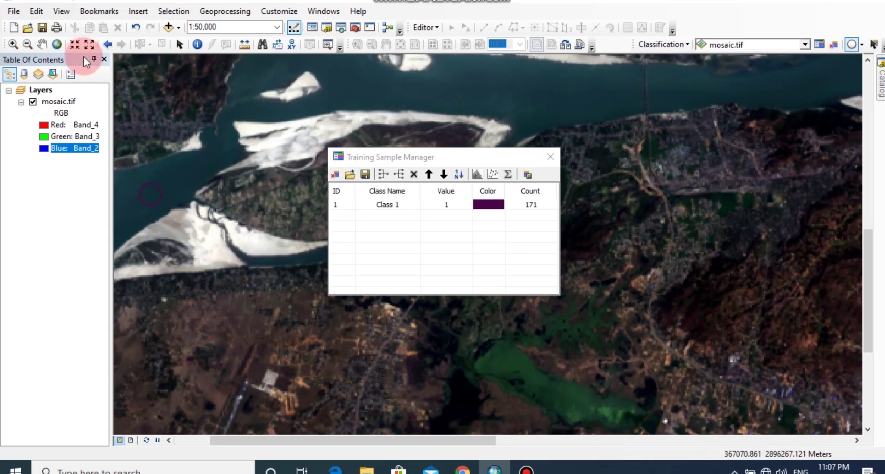
- Add a second circular training sample on the river's central stretch, just upstream of the small sandbar, keeping the sample manager clear of it
click(45, 45)
drag(459, 142, 307, 273)
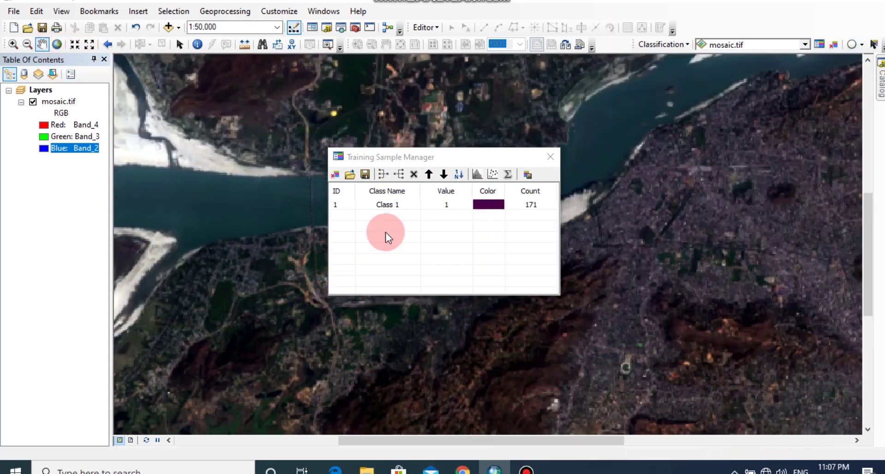
drag(349, 156, 668, 178)
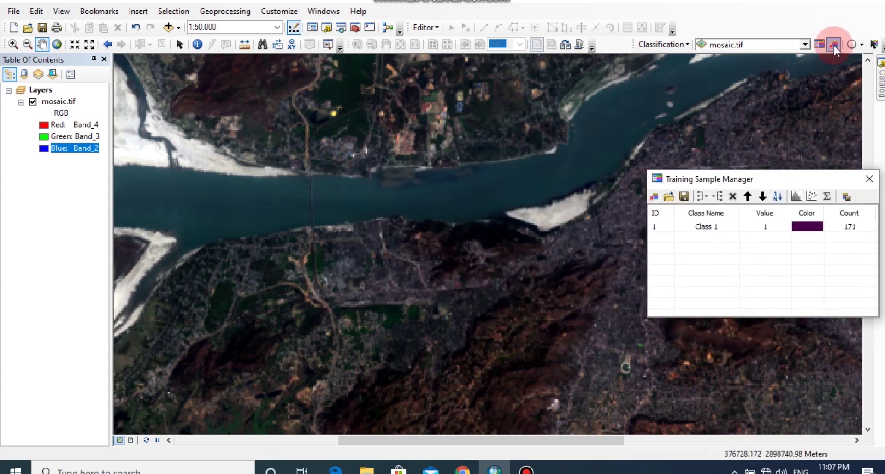
click(852, 44)
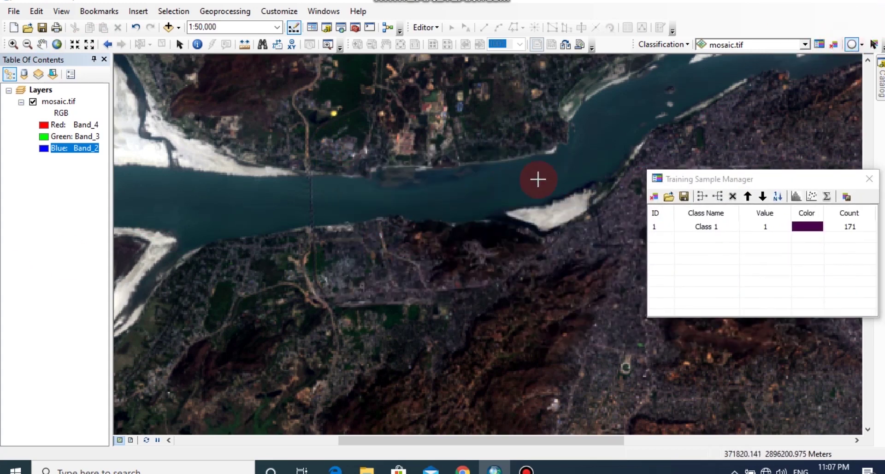
drag(539, 176, 545, 167)
- Add a third circular water sample in the river channel near the image's eastern edge
click(42, 44)
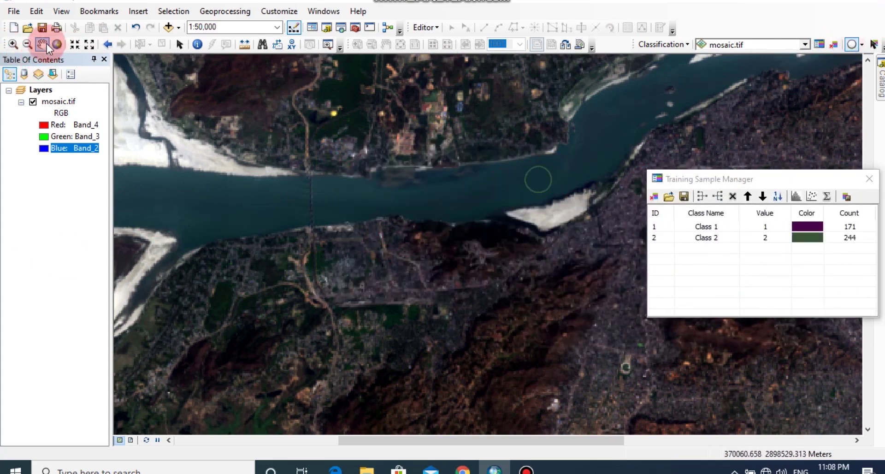
drag(646, 133, 237, 322)
drag(444, 214, 405, 229)
click(851, 44)
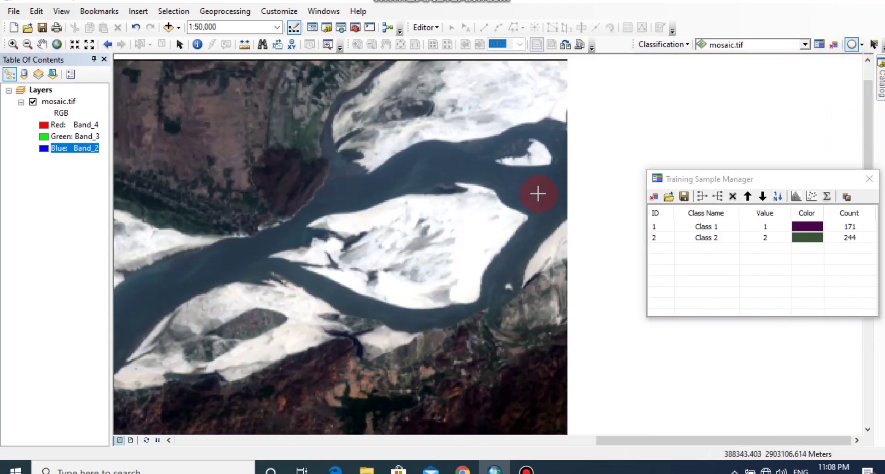
drag(540, 182, 541, 183)
- Add a fourth circular water sample on the dark lake just west of the green wetland
scroll(530, 219, down, 3)
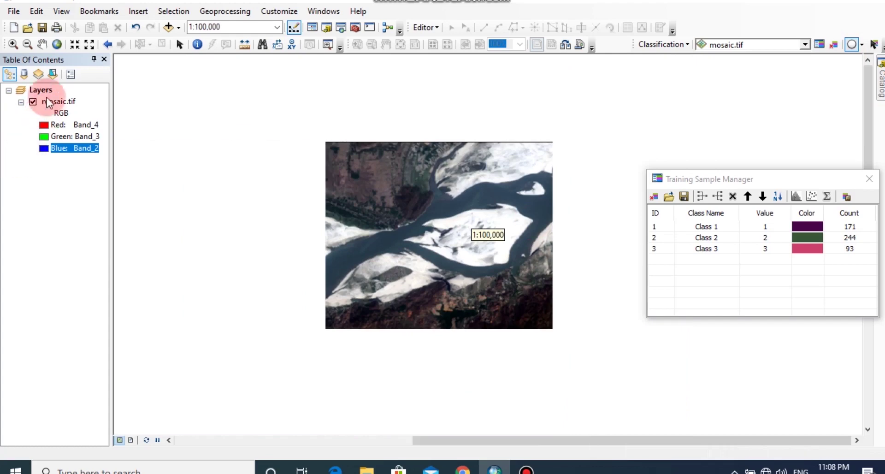
click(42, 46)
drag(242, 296, 234, 276)
scroll(234, 276, down, 8)
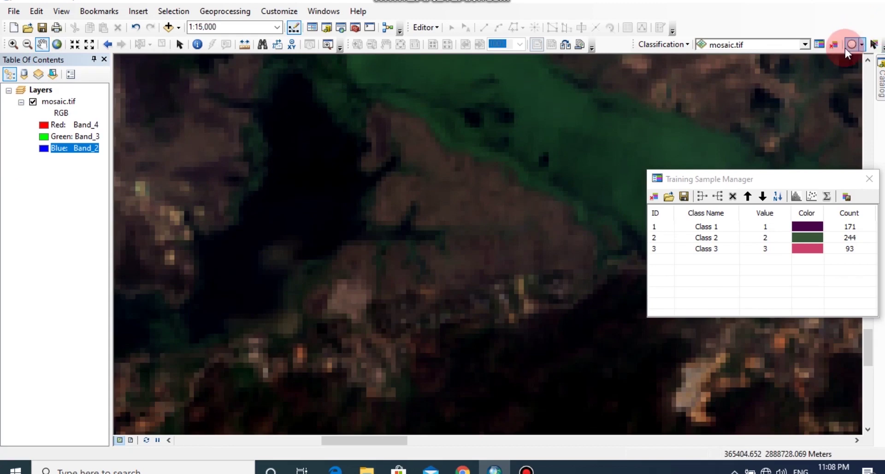
click(851, 46)
drag(305, 195, 323, 169)
scroll(326, 258, up, 2)
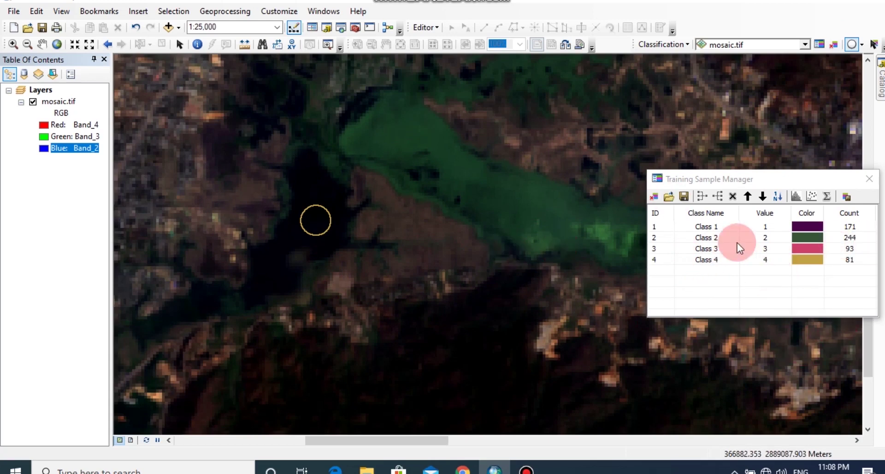
- Rename Class 1 to Water and merge all four training samples into that class
double_click(709, 229)
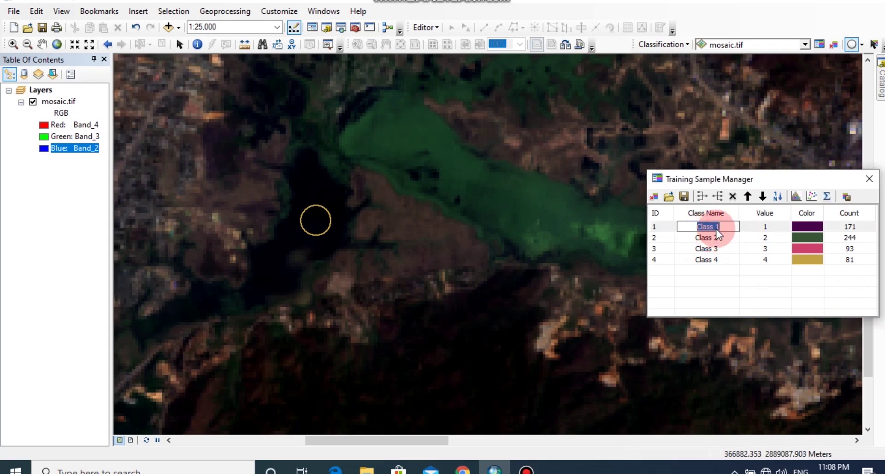
text(Water)
key(Return)
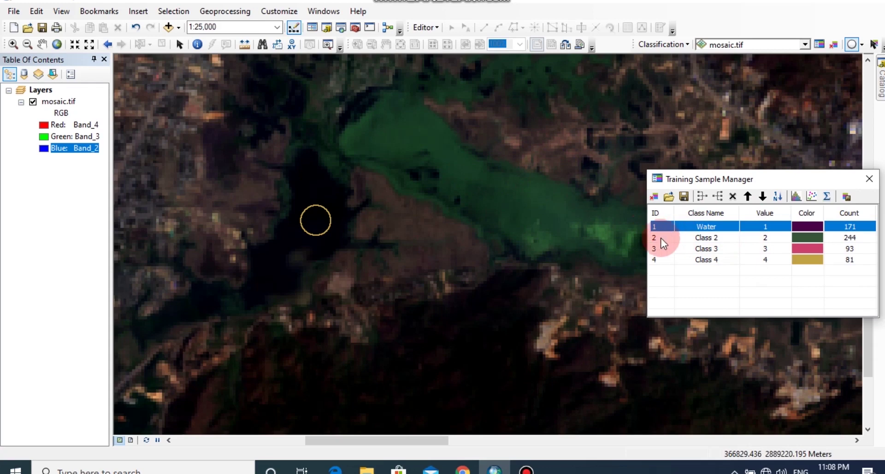
shift+click(654, 260)
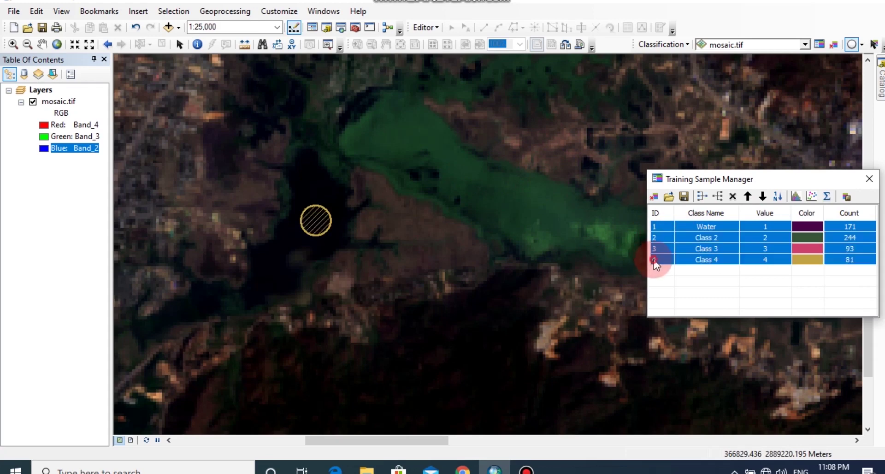
click(703, 197)
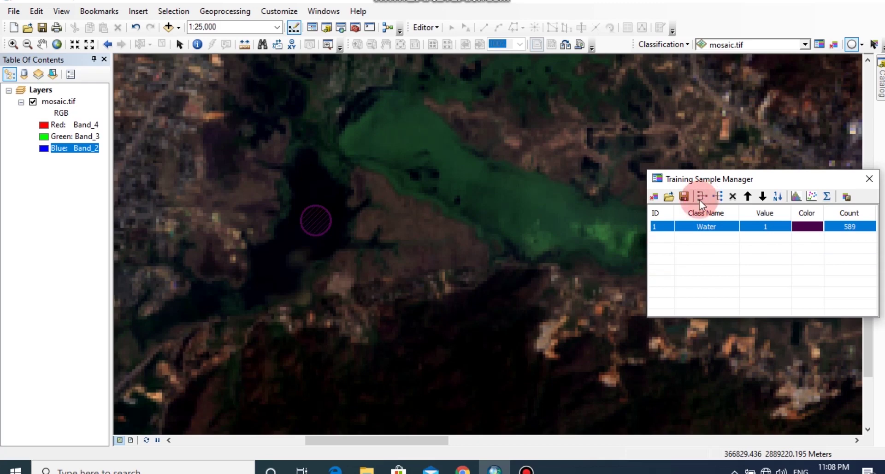
- Draw a circular training sample on the white sandbar at the river's western end
scroll(304, 284, up, 2)
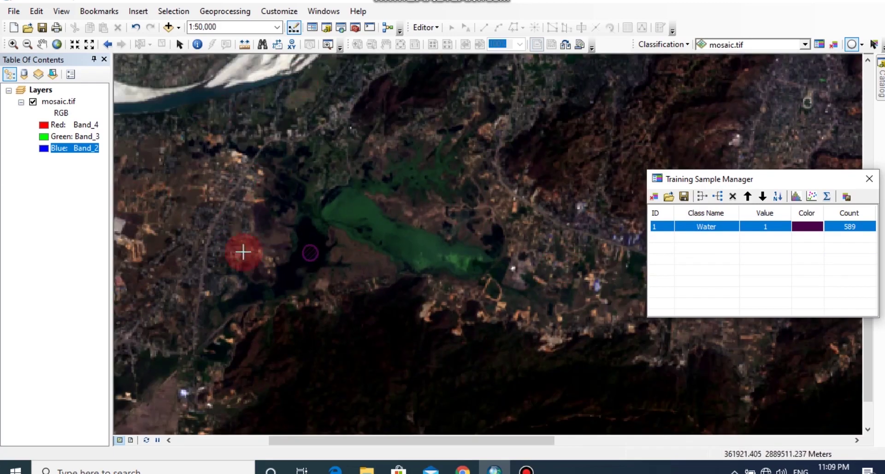
scroll(386, 259, up, 2)
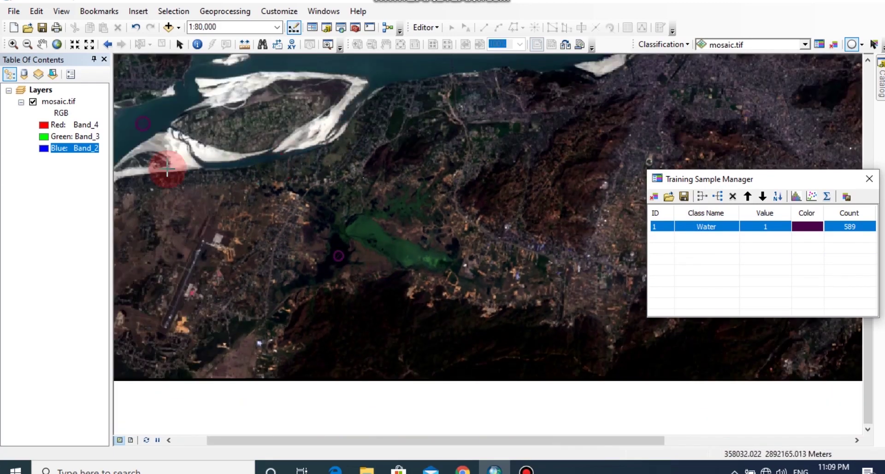
scroll(167, 169, down, 5)
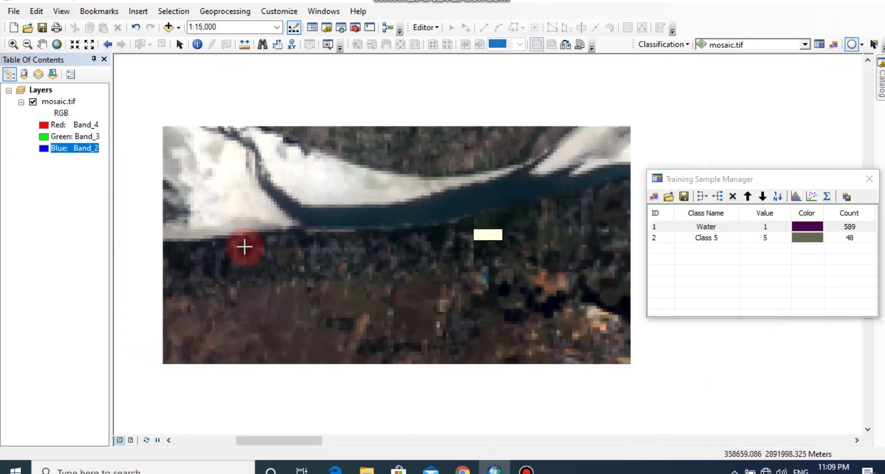
- Add a second circular sand sample on the large white sandbar farther upstream along the river
scroll(415, 189, down, 2)
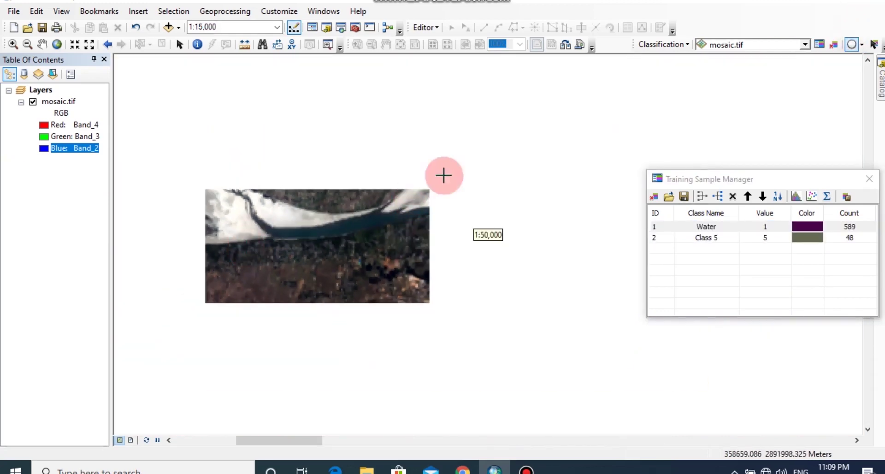
click(42, 44)
scroll(530, 177, up, 4)
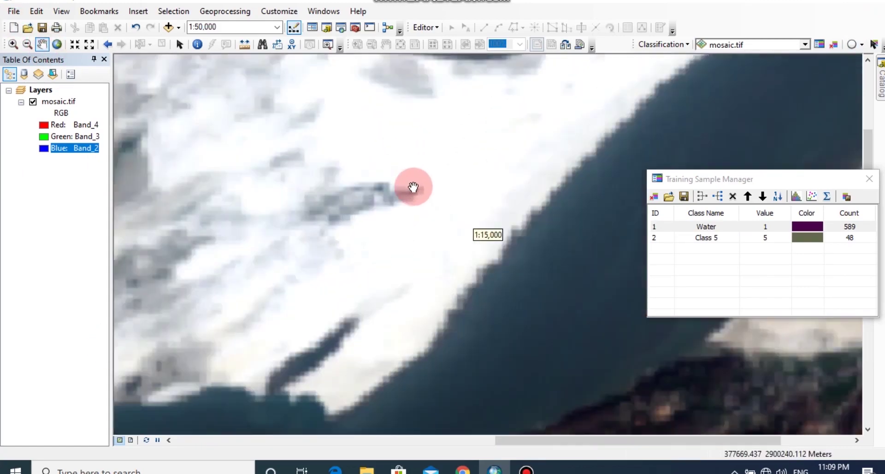
click(852, 44)
mouse_move(486, 152)
mouse_down()
mouse_move(491, 129)
mouse_move(494, 227)
mouse_move(314, 340)
mouse_up()
- Add a third circular sand sample on the white sandbar in the image's northeast corner
scroll(469, 165, down, 2)
click(41, 42)
scroll(336, 272, up, 5)
click(852, 44)
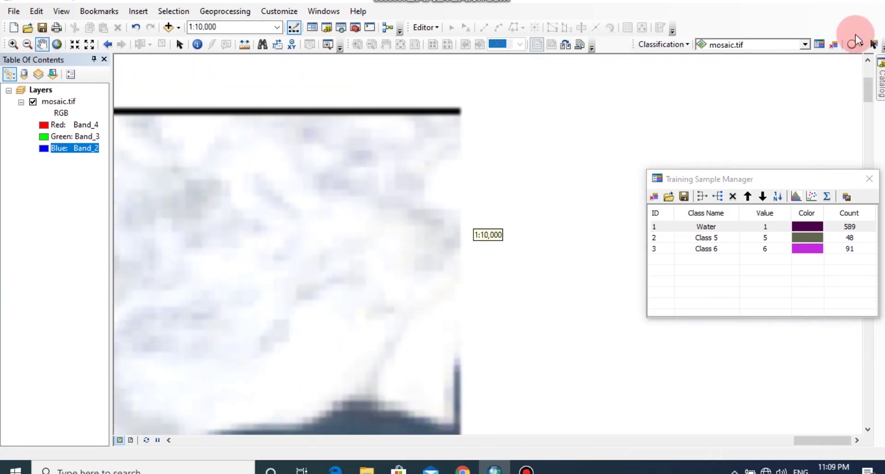
drag(278, 274, 308, 243)
- Rename Class 5 to Sand and merge Class 6 and Class 7 into it
double_click(707, 238)
text(Sand)
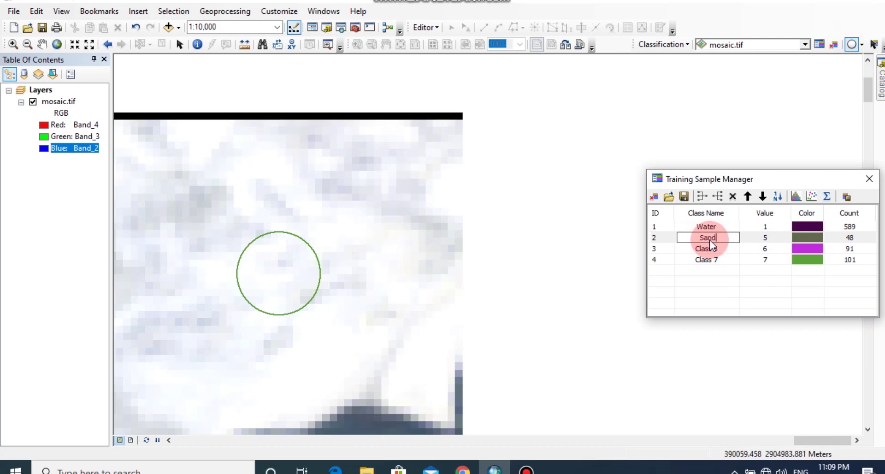
key(Return)
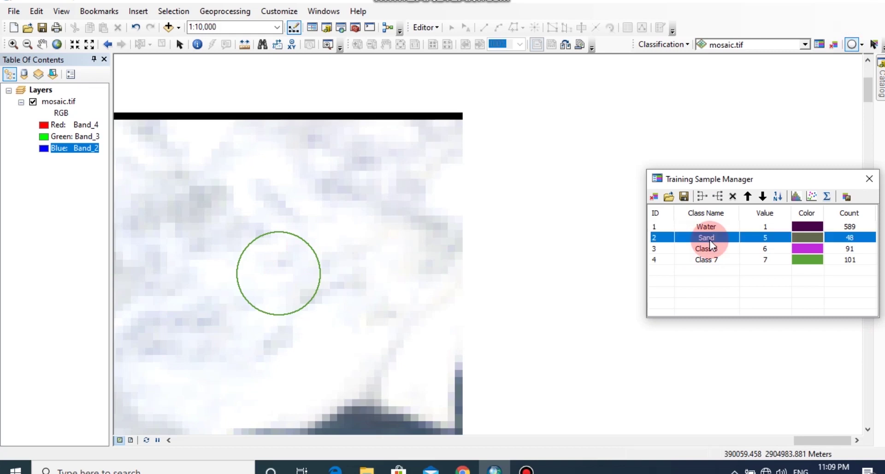
shift+click(654, 261)
click(702, 196)
drag(670, 180, 806, 179)
scroll(574, 293, up, 3)
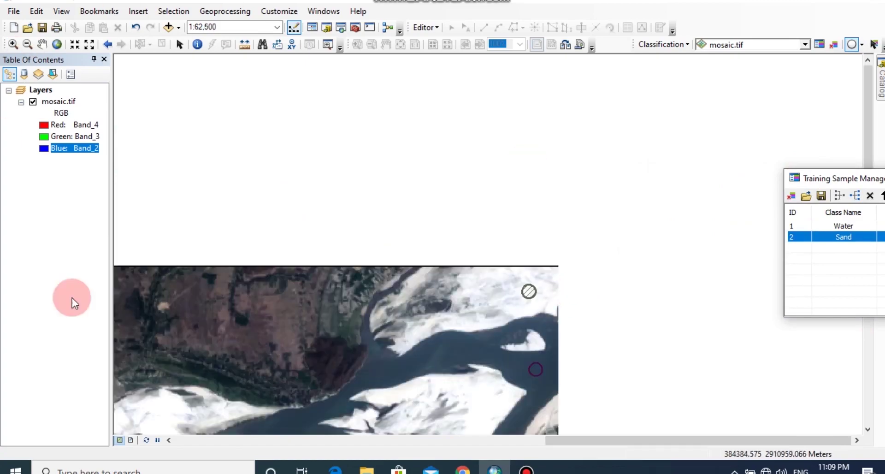
- Draw a circular built-up training sample on the dense city area just south of the river
click(42, 44)
drag(488, 296, 536, 227)
scroll(459, 184, down, 3)
click(853, 45)
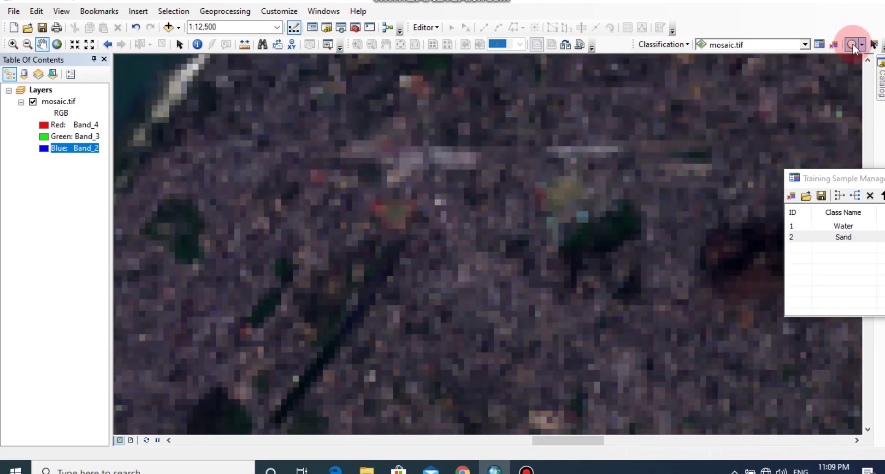
drag(432, 164, 463, 165)
- Add a second circular built-up sample in the southeastern part of the city
scroll(431, 328, up, 2)
click(42, 44)
mouse_move(468, 349)
mouse_down()
mouse_move(476, 88)
mouse_move(453, 73)
mouse_up()
scroll(486, 235, up, 3)
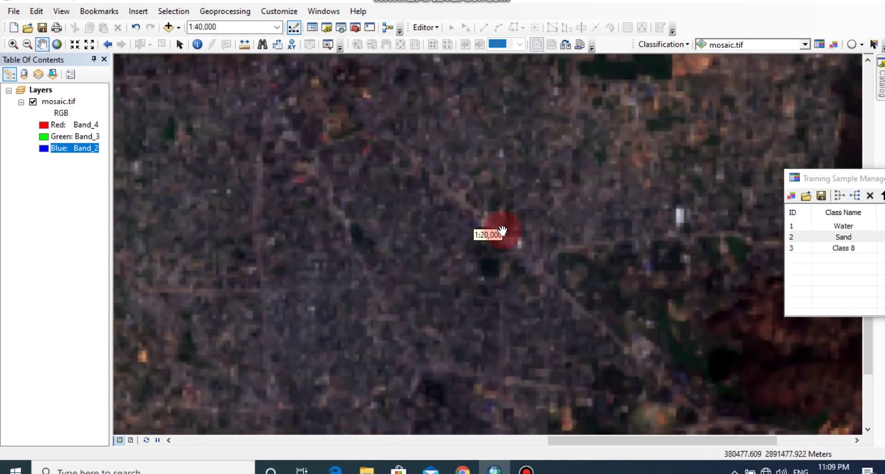
click(821, 45)
click(852, 45)
drag(558, 172, 595, 172)
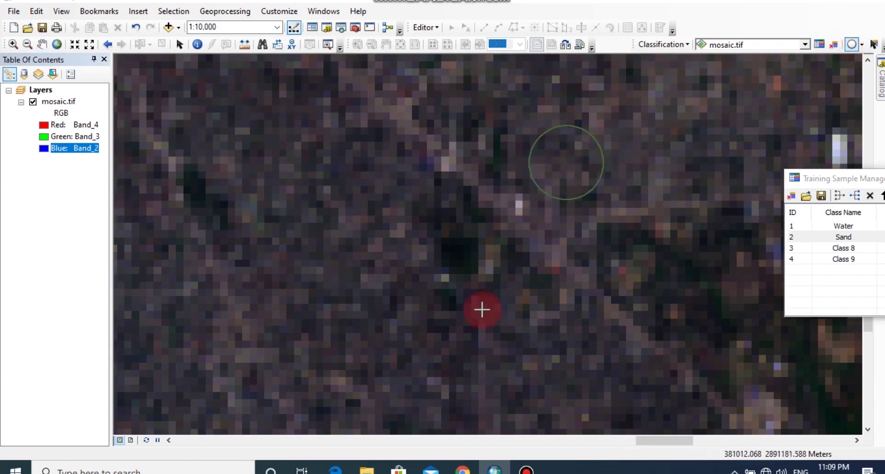
- Add a third circular built-up sample in the southwestern part of the city
scroll(482, 311, down, 3)
click(42, 44)
mouse_move(445, 60)
mouse_down()
mouse_move(521, 179)
mouse_move(568, 207)
mouse_move(306, 267)
mouse_up()
scroll(350, 183, up, 5)
click(852, 45)
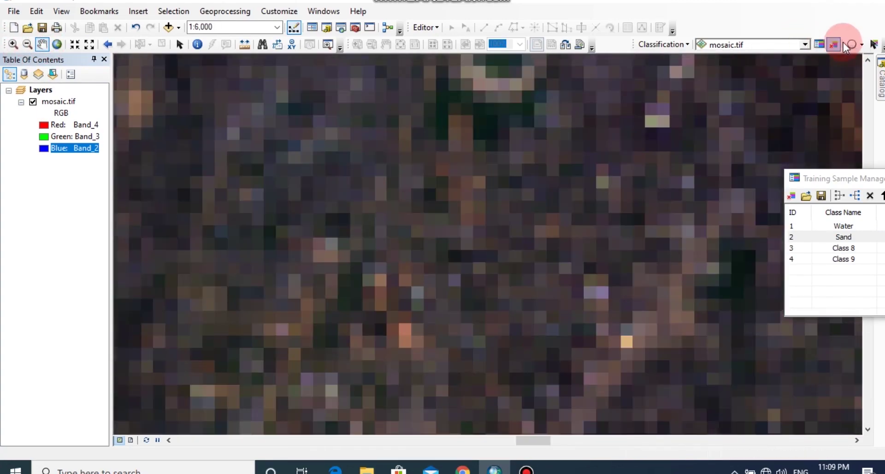
drag(318, 147, 320, 146)
- Add a fourth circular sample on the bright buildings of the settlement north of the river
scroll(338, 136, down, 5)
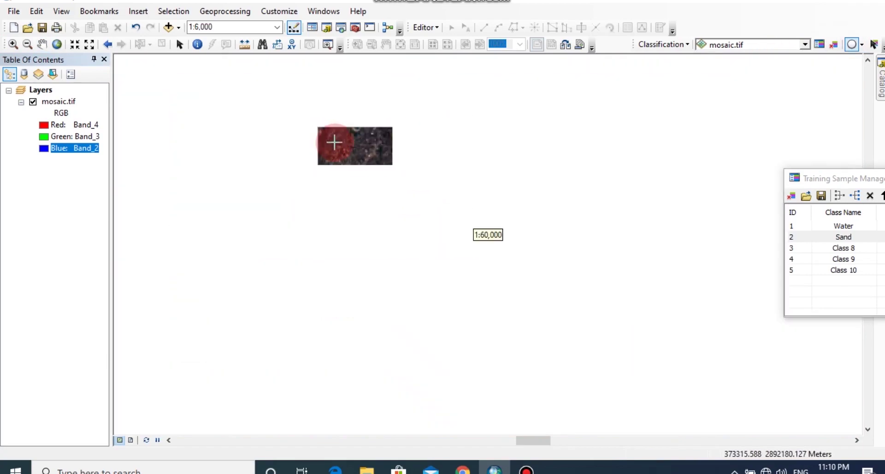
click(42, 44)
drag(134, 139, 449, 287)
scroll(448, 287, up, 1)
scroll(449, 287, up, 4)
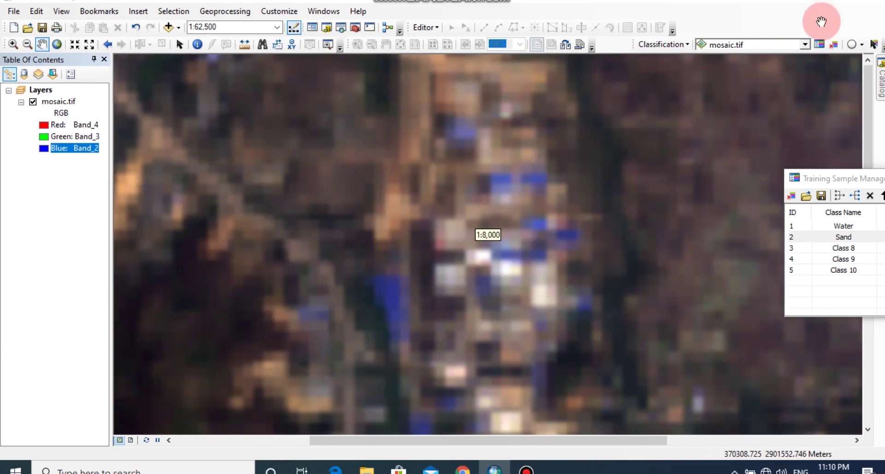
click(852, 45)
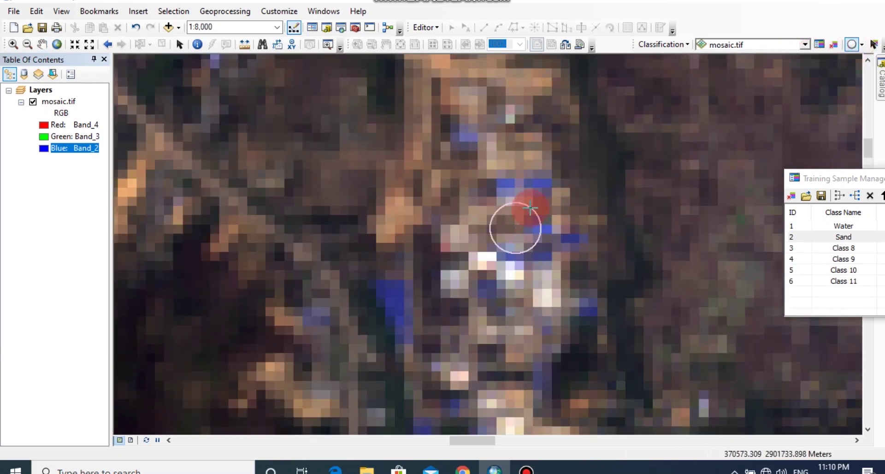
- Rename Class 8 to Built up Area and merge Class 9, Class 10 and Class 11 into it
scroll(530, 209, down, 3)
double_click(843, 248)
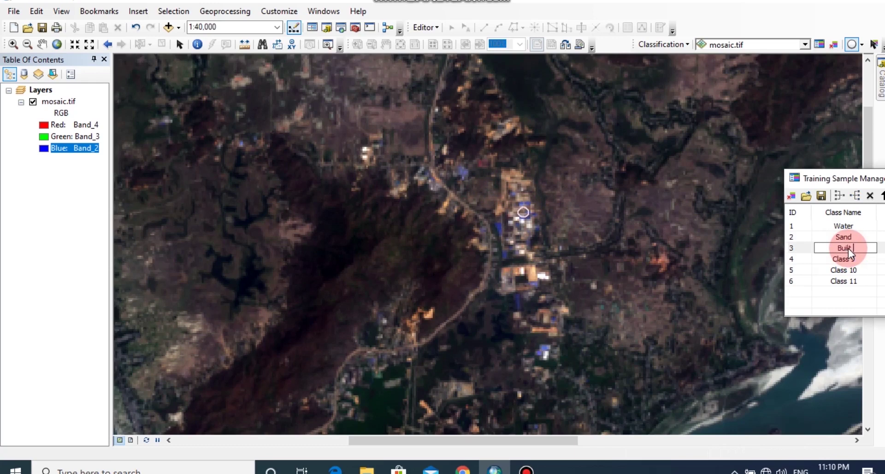
key(Return)
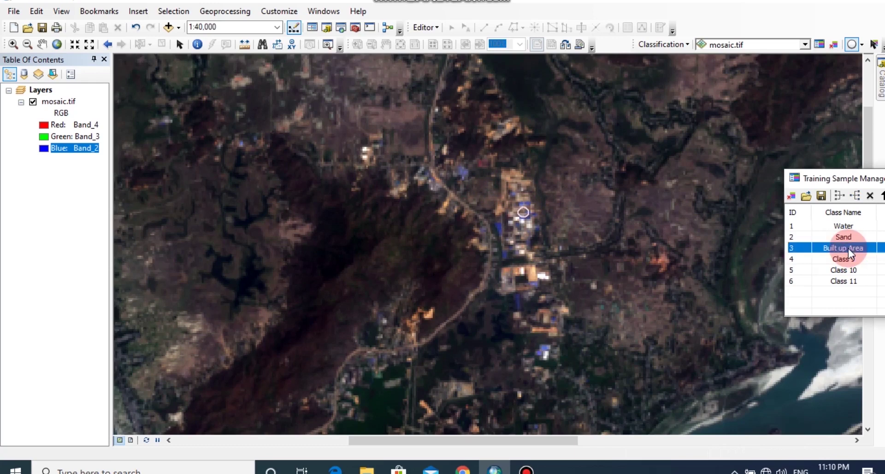
shift+click(796, 281)
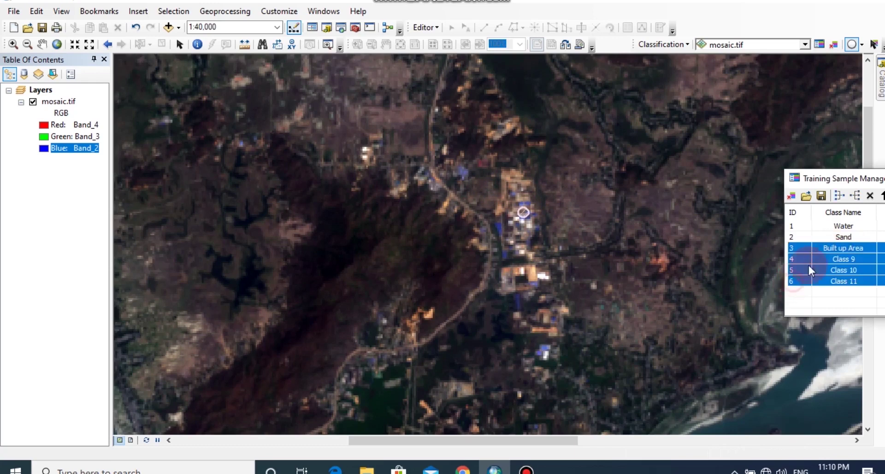
click(839, 198)
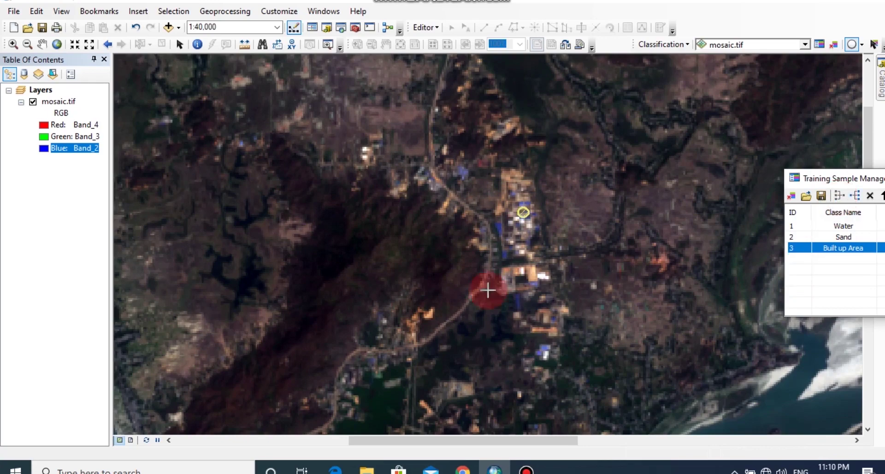
- Draw a circular forest training sample on the dark hills along the image's southern edge, south of the green wetland
scroll(368, 292, down, 5)
click(41, 44)
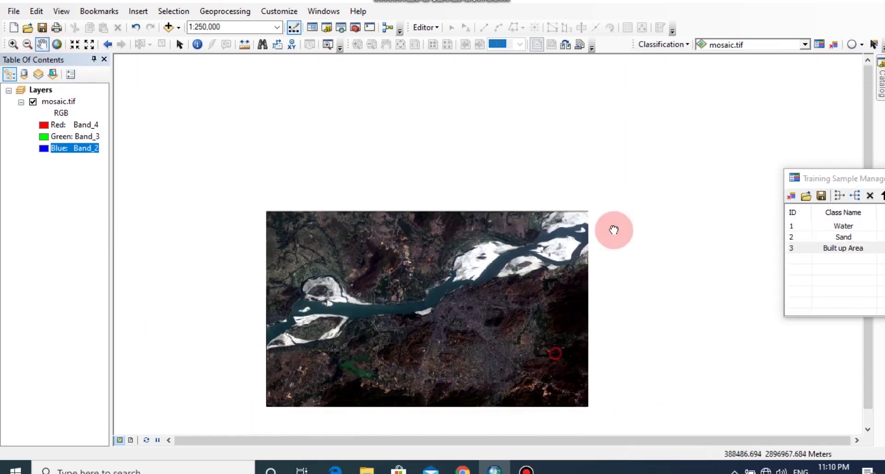
drag(370, 427, 439, 285)
scroll(451, 250, up, 2)
click(852, 44)
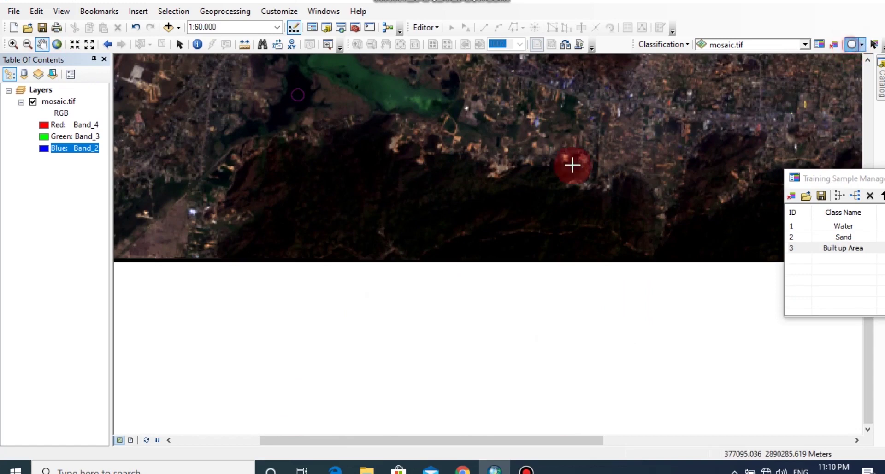
click(325, 205)
- Add a second circular forest sample on the dark hills farther east along the southern edge
scroll(571, 209, down, 1)
scroll(585, 213, up, 3)
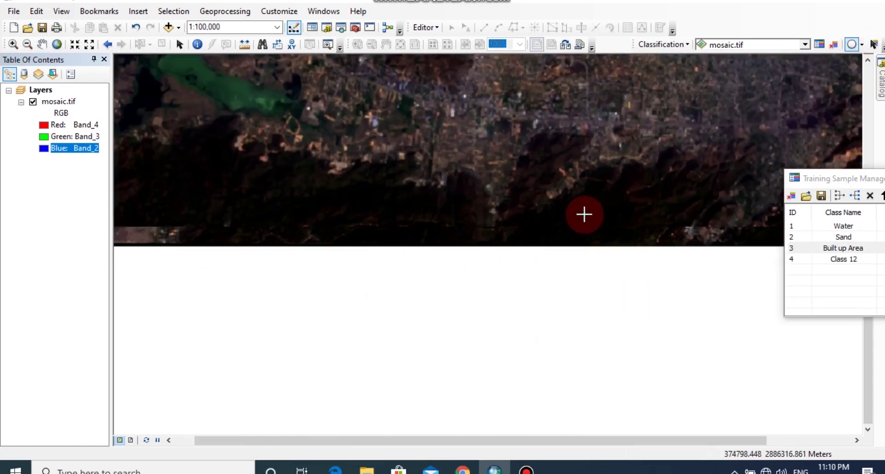
click(610, 253)
- Add a third, large circular forest sample on the dark hills near the image's eastern edge
scroll(632, 229, down, 3)
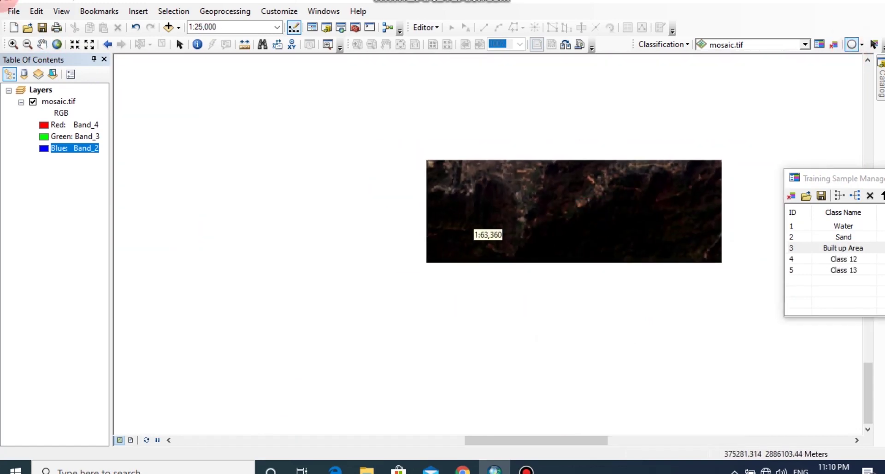
click(42, 44)
drag(321, 258, 172, 284)
scroll(419, 330, up, 4)
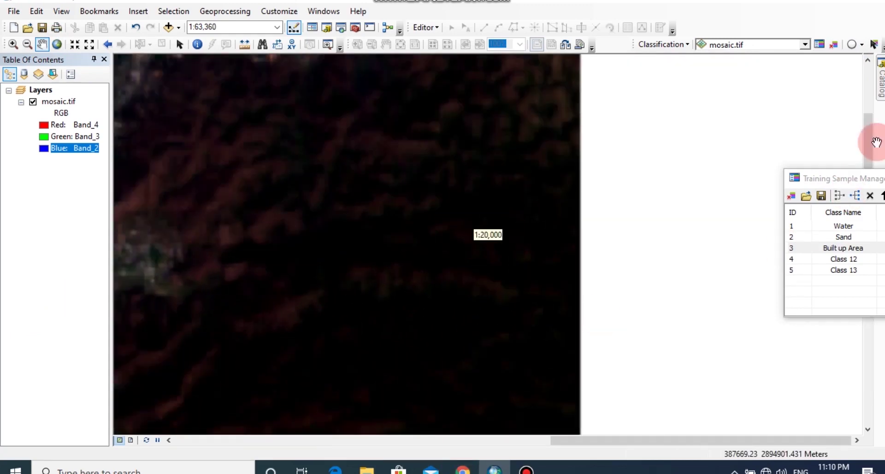
click(851, 44)
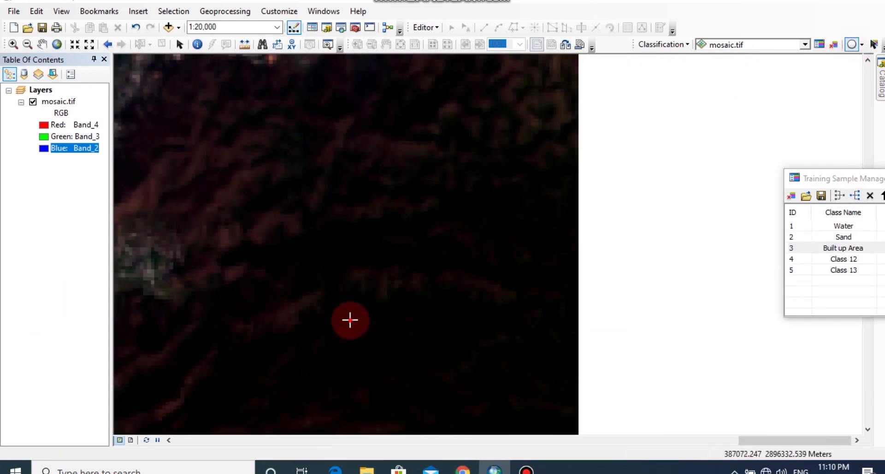
drag(347, 318, 381, 271)
- Add a fourth circular forest sample on the dark wooded hill surrounded by the city
scroll(382, 271, down, 4)
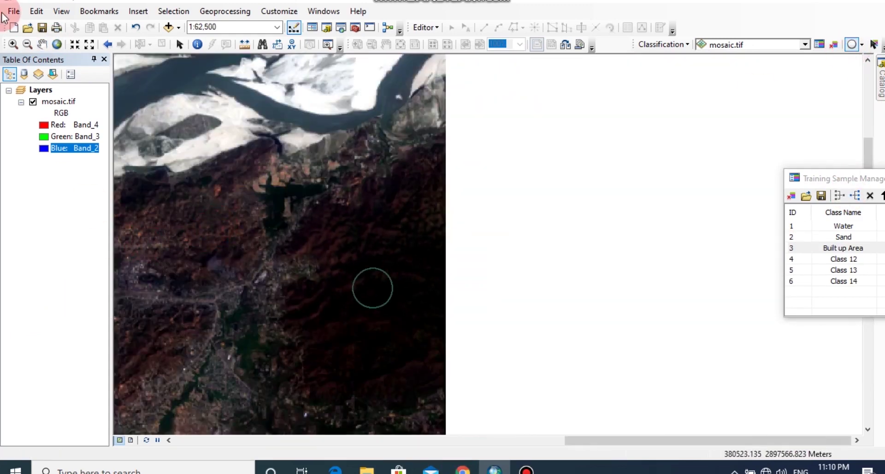
click(42, 44)
drag(288, 264, 658, 232)
scroll(405, 355, up, 3)
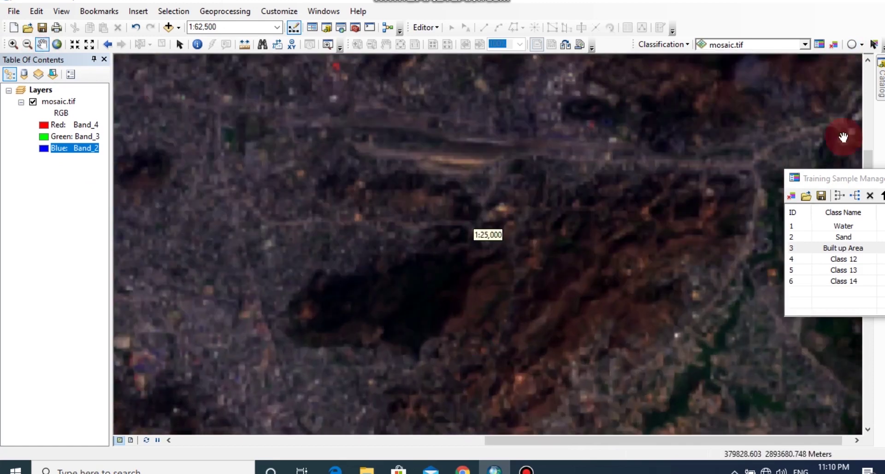
click(860, 48)
drag(431, 295, 452, 278)
- Rename Class 12 to Forest and merge Class 13, Class 14 and Class 15 into it
mouse_move(842, 182)
mouse_down()
mouse_move(518, 188)
mouse_move(420, 162)
mouse_up()
click(425, 239)
click(424, 240)
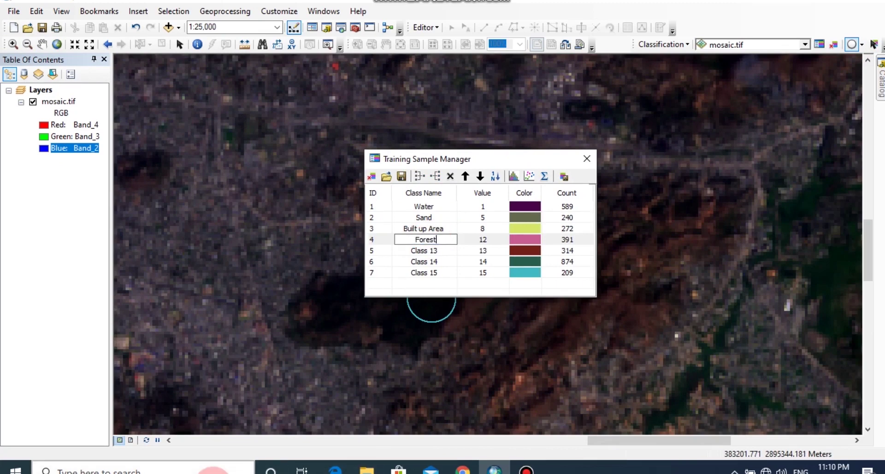
key(Return)
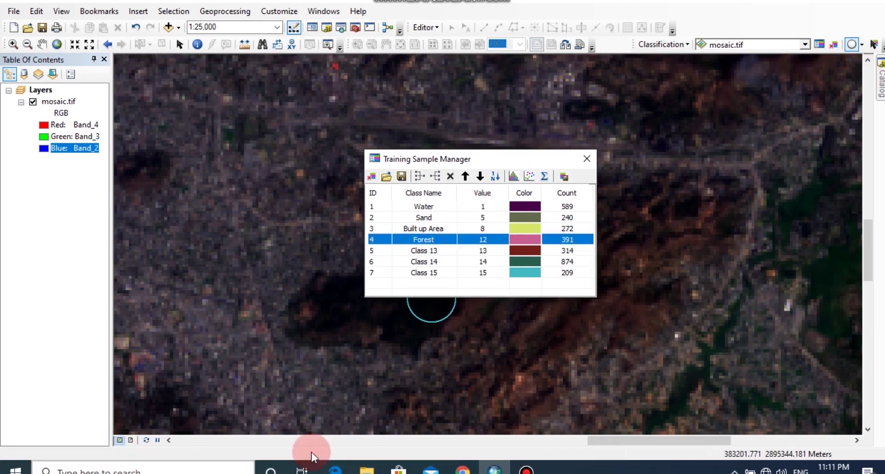
shift+click(376, 273)
click(419, 179)
drag(416, 159, 858, 227)
- Draw a circular cropland training sample in the southwestern part of the image
scroll(573, 241, up, 4)
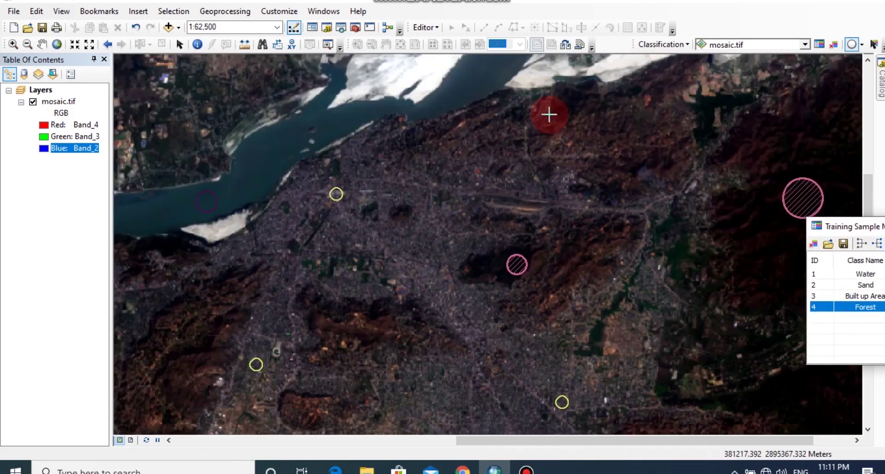
click(43, 43)
drag(517, 265, 378, 314)
scroll(409, 308, up, 3)
scroll(409, 308, up, 3)
click(854, 43)
drag(502, 313, 501, 313)
- Add a second circular cropland sample on the green fields of the river island near the western end
scroll(502, 312, down, 3)
click(43, 44)
drag(461, 198, 434, 304)
scroll(434, 305, up, 4)
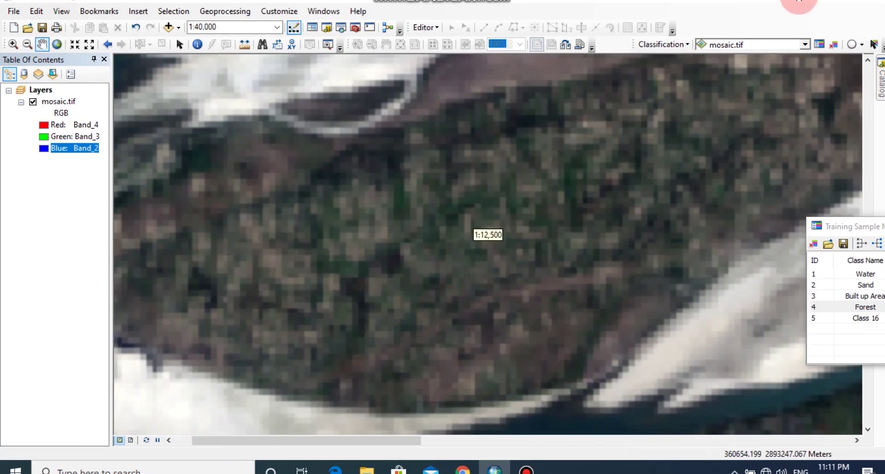
click(873, 45)
drag(526, 188, 537, 174)
- Add a third circular cropland sample on the green field arc north of the western river bend
scroll(538, 173, down, 3)
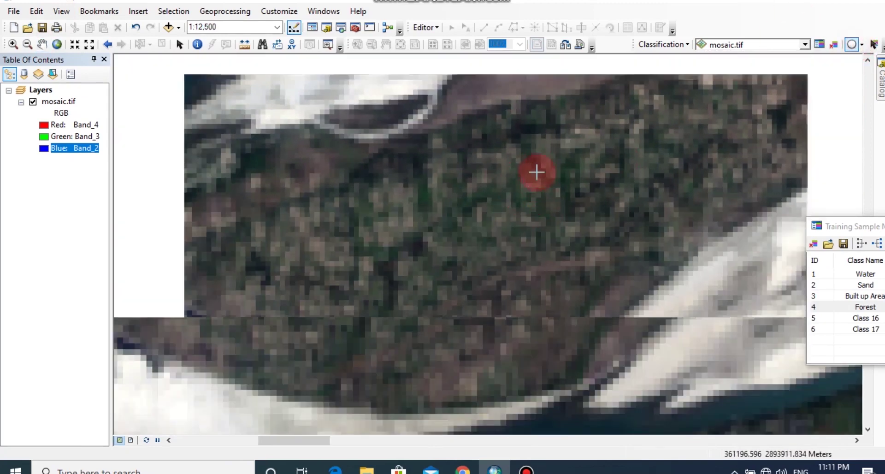
click(43, 43)
drag(461, 139, 429, 381)
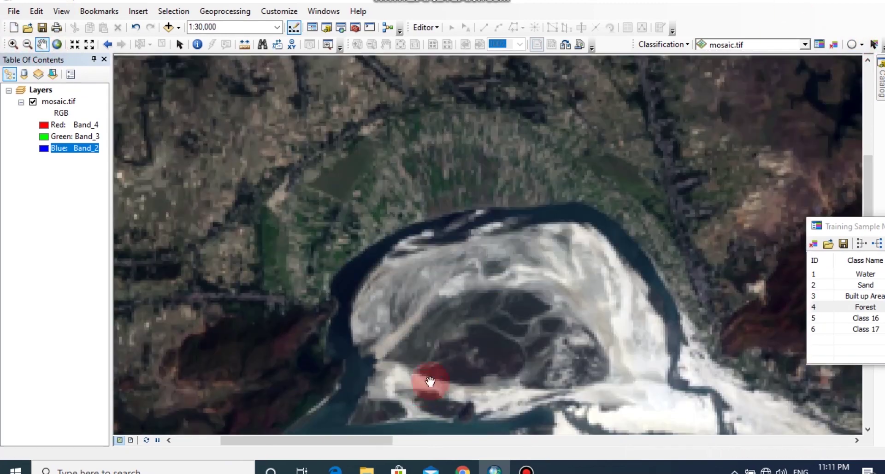
drag(424, 172, 424, 300)
scroll(424, 300, up, 2)
click(851, 44)
drag(339, 220, 125, 277)
- Add a small fourth cropland sample on the green strip north of the large upstream sandbar
scroll(375, 219, down, 3)
click(43, 44)
scroll(408, 304, down, 1)
drag(585, 302, 578, 309)
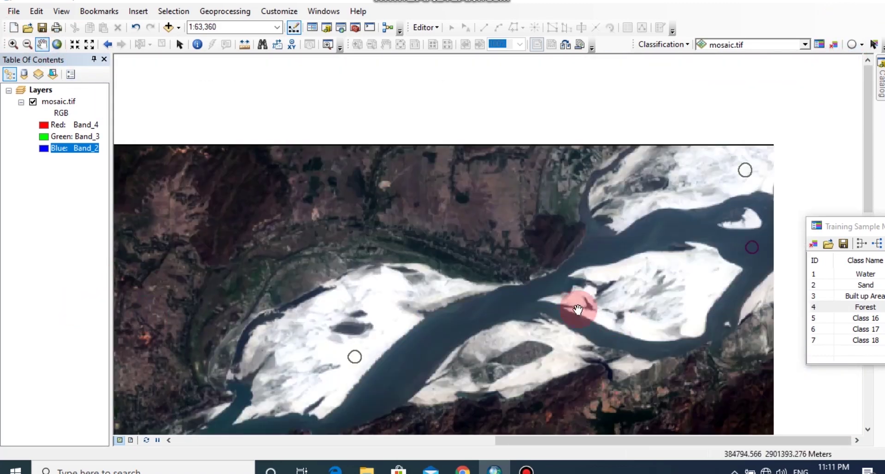
scroll(488, 271, up, 3)
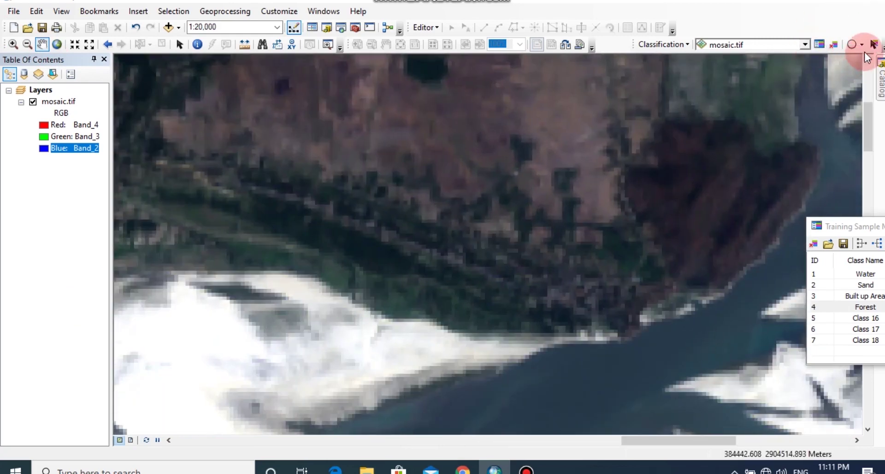
scroll(201, 229, up, 3)
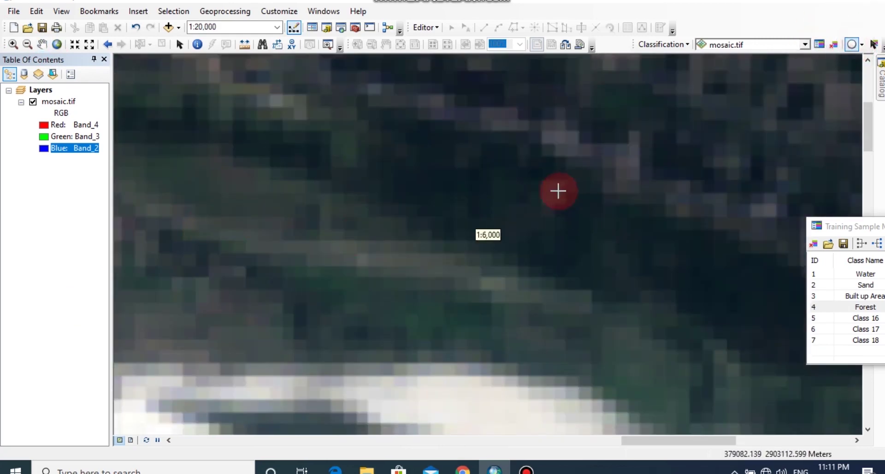
- Rename Class 16 to Vegitation in the training sample list
drag(871, 229, 522, 175)
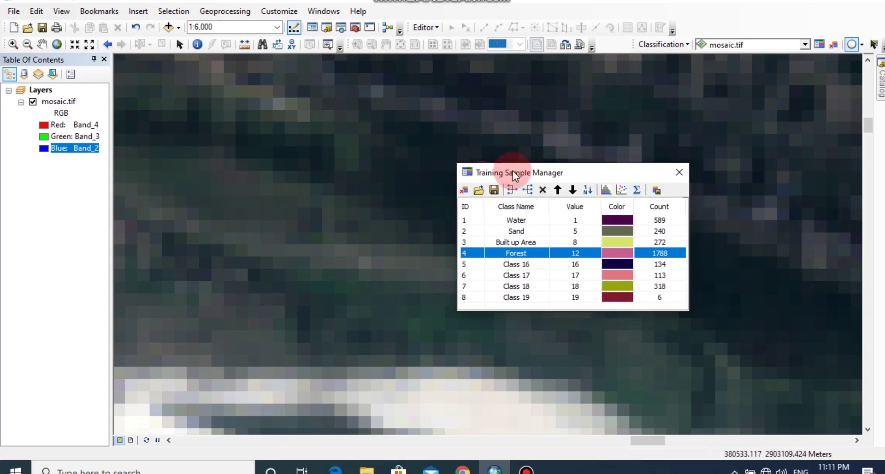
double_click(521, 263)
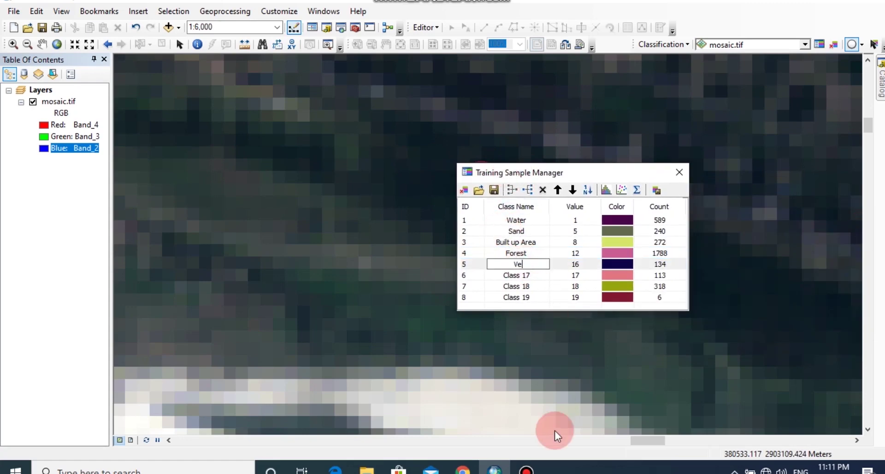
text(Vegitation)
key(Return)
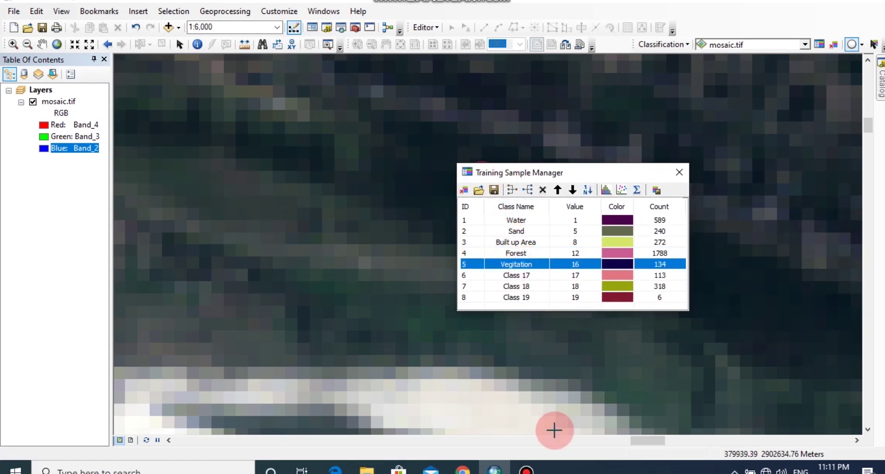
- Rename the fifth class to Crop Land and merge Class 17, Class 18 and Class 19 into it
double_click(514, 264)
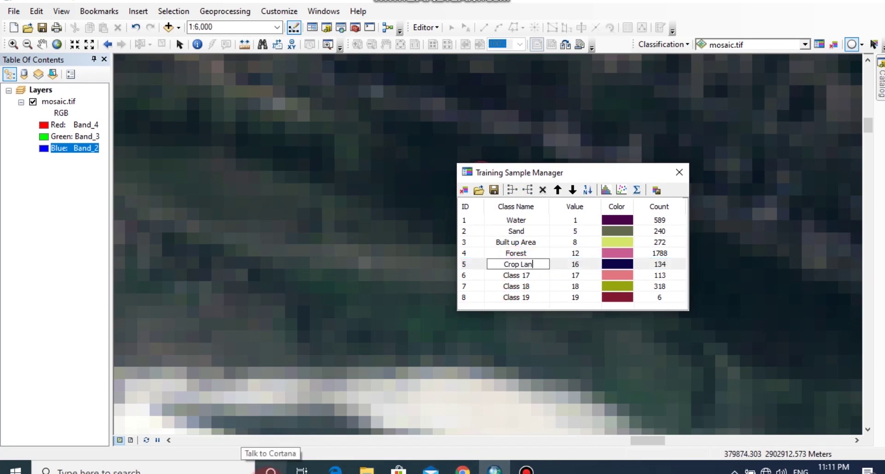
key(Return)
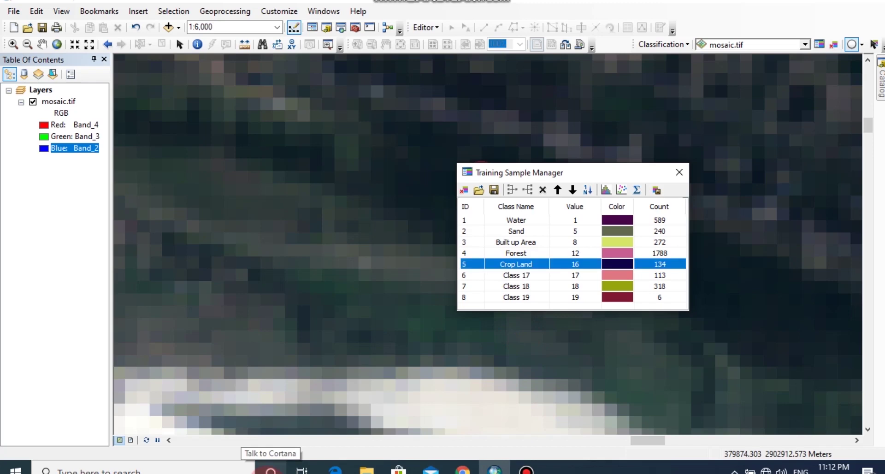
shift+click(466, 297)
click(514, 191)
drag(477, 174, 769, 200)
scroll(270, 358, up, 3)
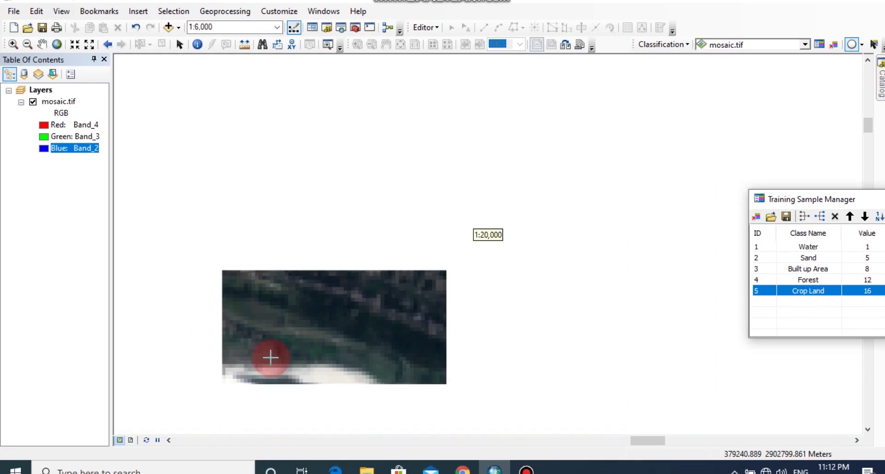
scroll(270, 357, up, 3)
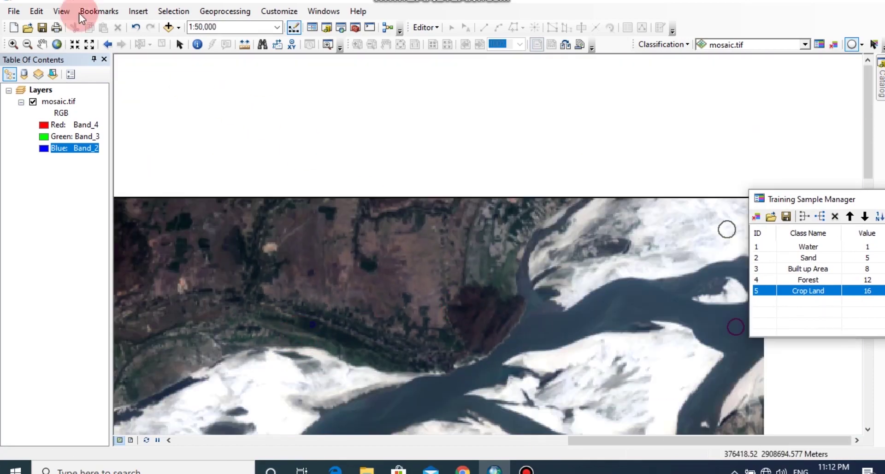
- Add a circular training sample for a new class on the dark green patch beside the road, southwest of the river bridge
click(43, 44)
drag(300, 231, 429, 257)
scroll(392, 180, down, 5)
click(852, 44)
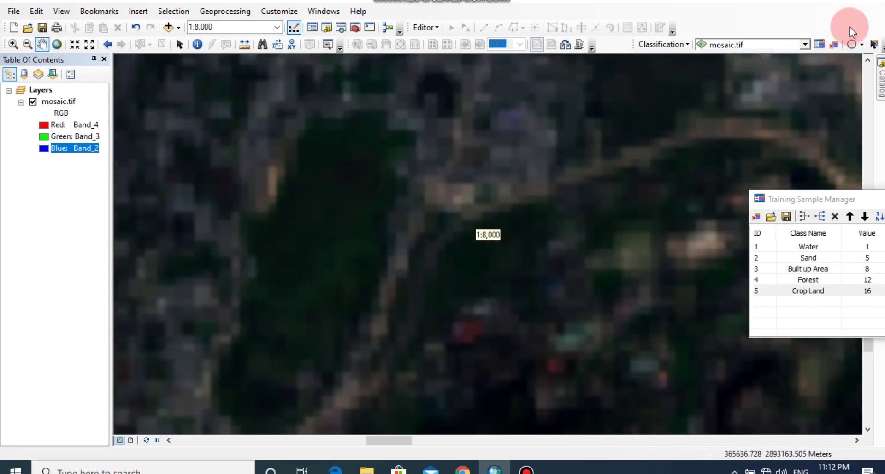
drag(320, 240, 348, 237)
- Add a second small circular sample on the dark green strip just south of the straight east-west road below the river
scroll(392, 227, up, 3)
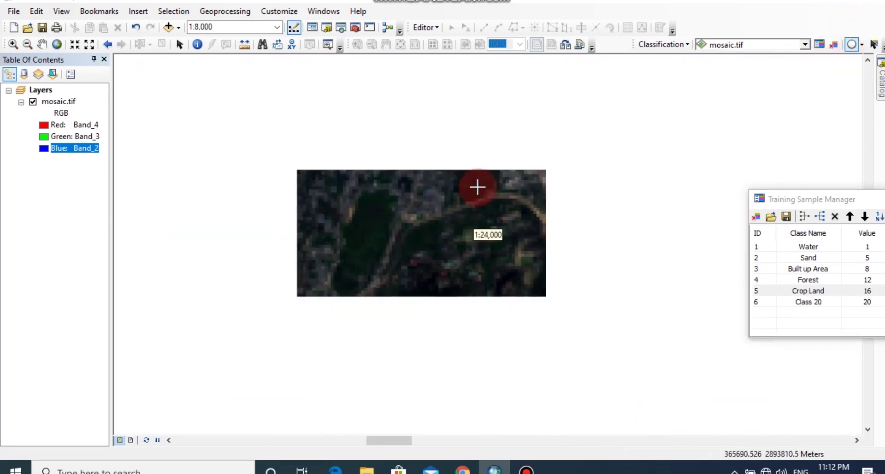
scroll(720, 270, down, 5)
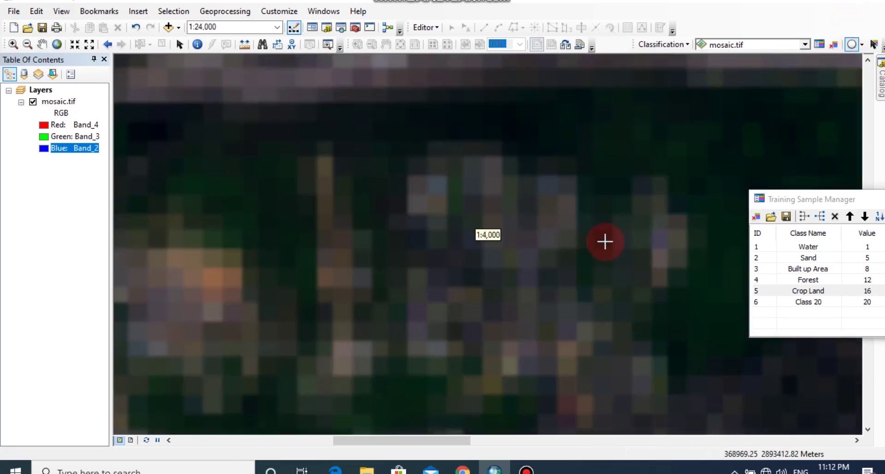
click(42, 44)
drag(575, 212, 300, 216)
click(851, 49)
drag(490, 230, 506, 198)
- Add a third, larger circular sample on the dark green patch north of the river, near the road to the bridge
scroll(506, 198, up, 4)
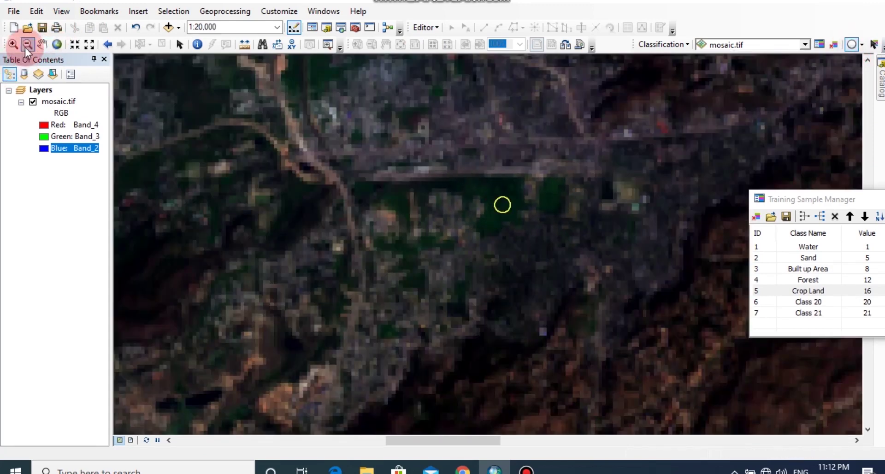
drag(453, 139, 686, 293)
click(835, 45)
click(851, 45)
scroll(336, 318, down, 4)
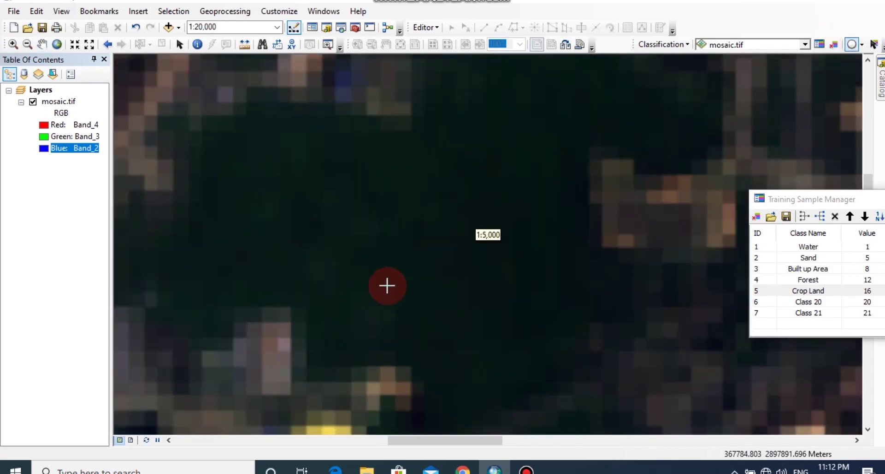
drag(434, 247, 482, 208)
- Rename the sixth class to Scrub and merge Class 21 and Class 22 into it
drag(826, 198, 457, 151)
double_click(442, 254)
text(Scrub)
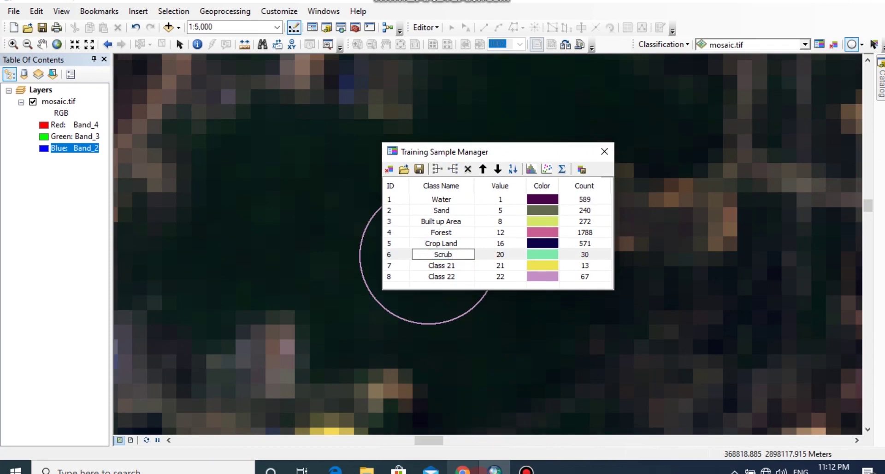
key(Return)
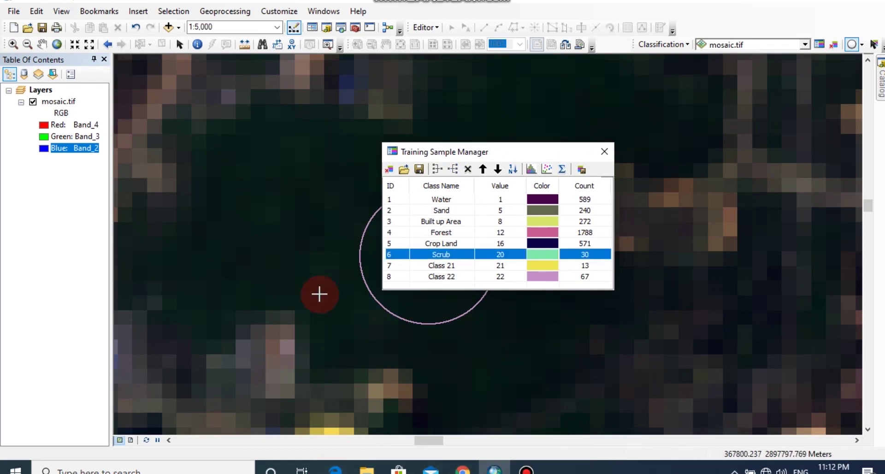
shift+click(388, 277)
click(433, 170)
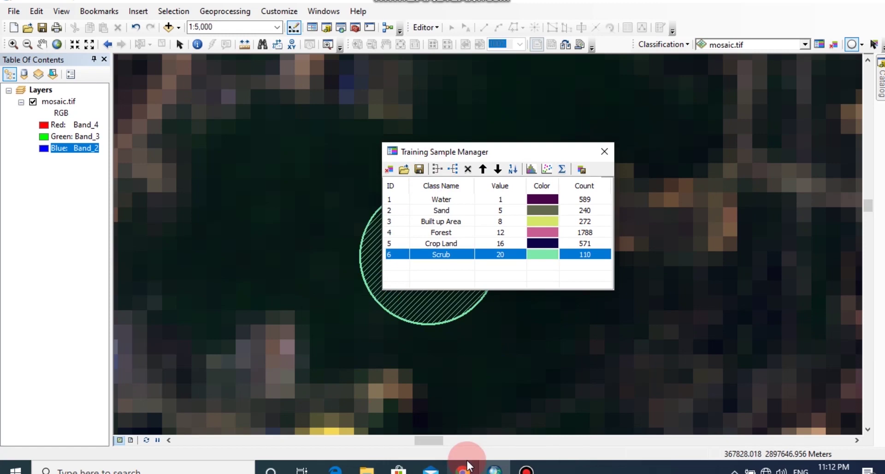
- Save the training samples as signature file mosaic.gsg in the MLC folder inside Arc GIS Tutorials on the Desktop
mouse_move(467, 461)
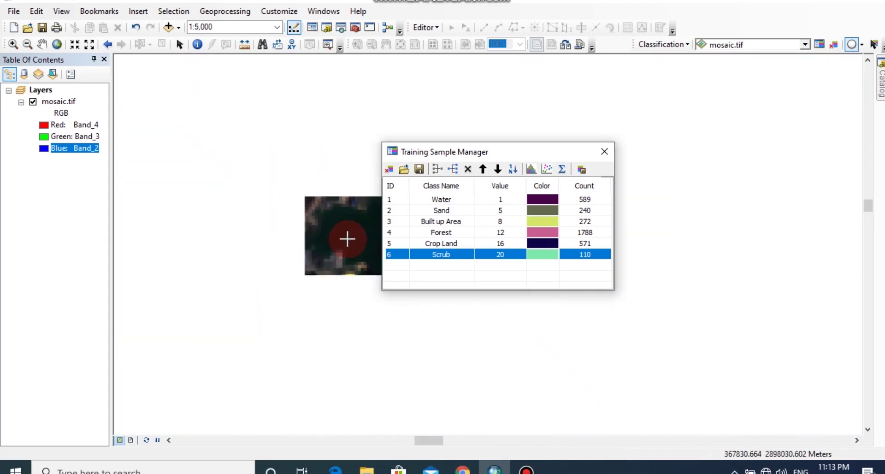
scroll(348, 238, down, 4)
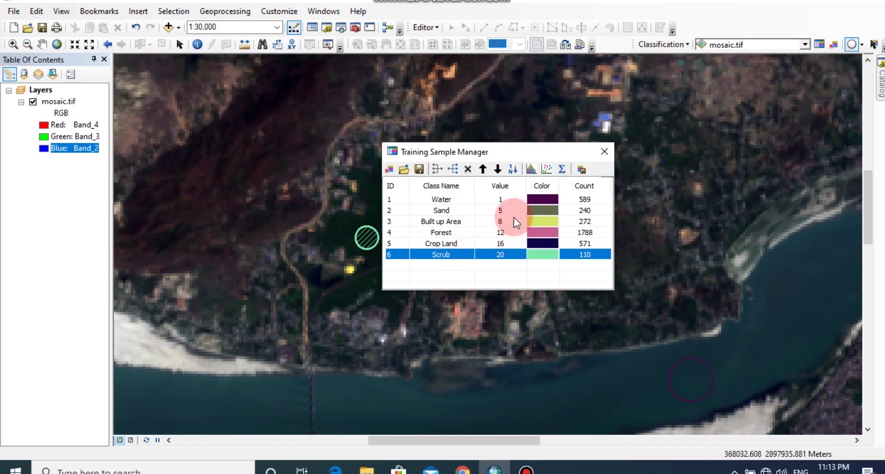
click(582, 171)
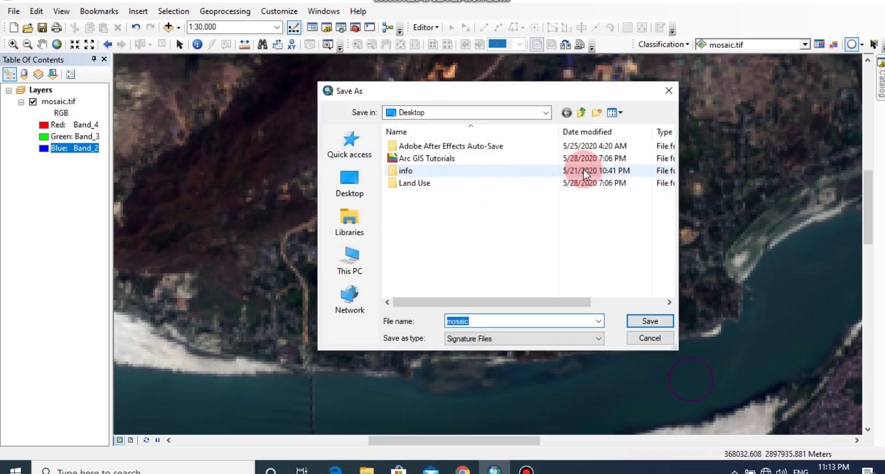
click(463, 206)
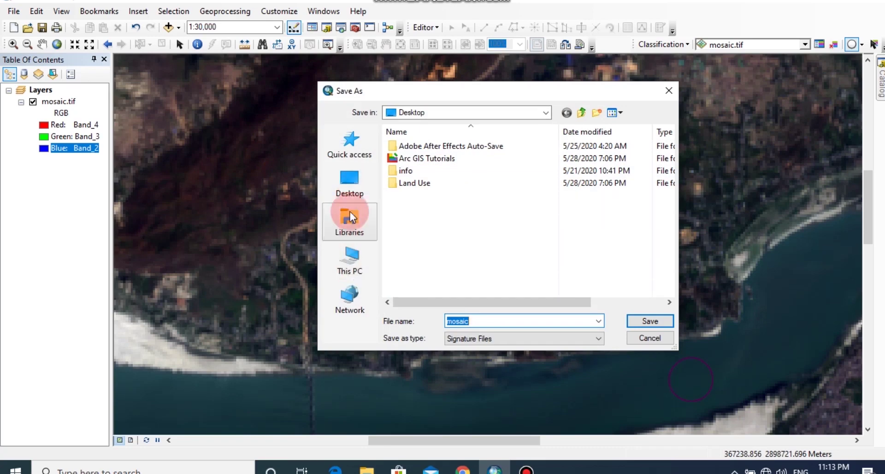
click(349, 190)
click(423, 248)
double_click(424, 248)
double_click(415, 147)
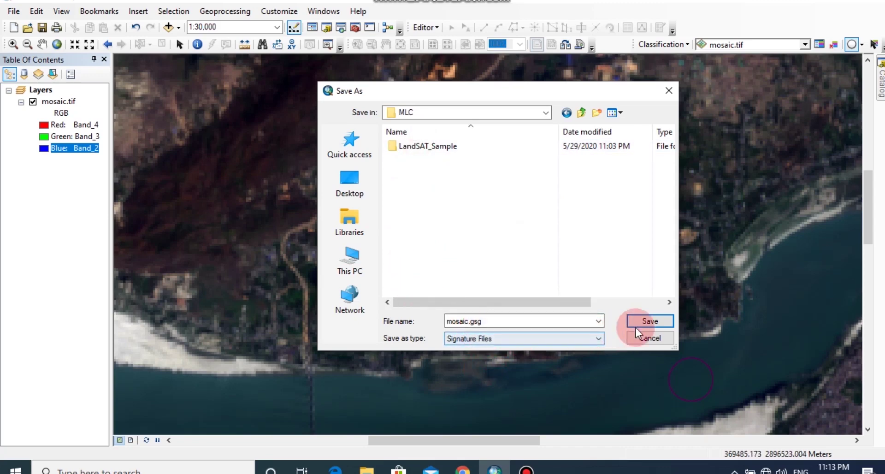
click(650, 321)
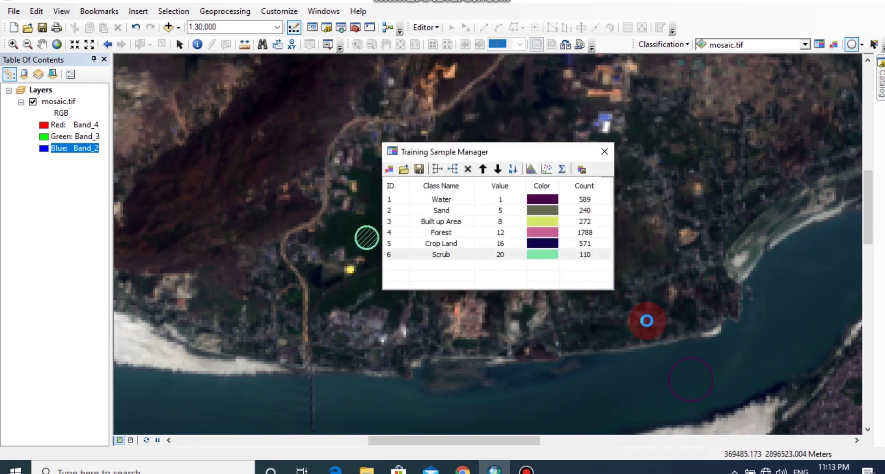
- Run a Maximum Likelihood Classification on mosaic.tif with mosaic.gsg from the MLC folder as signature file, keeping the default output and optional settings
click(447, 278)
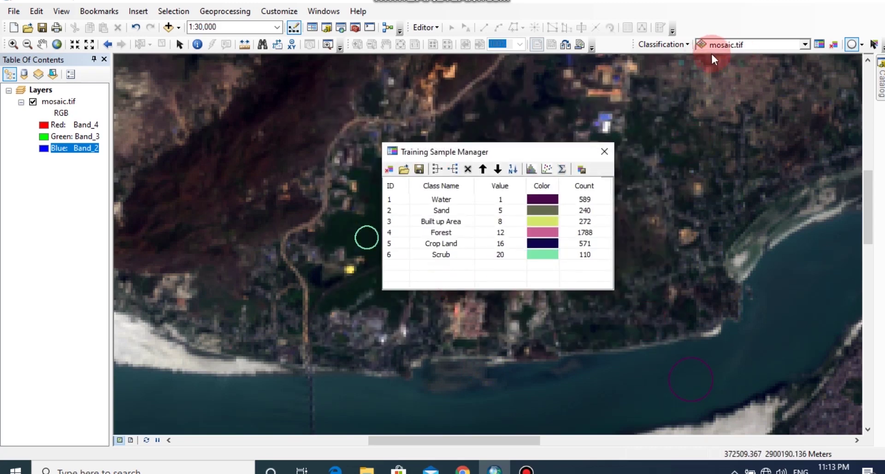
click(685, 43)
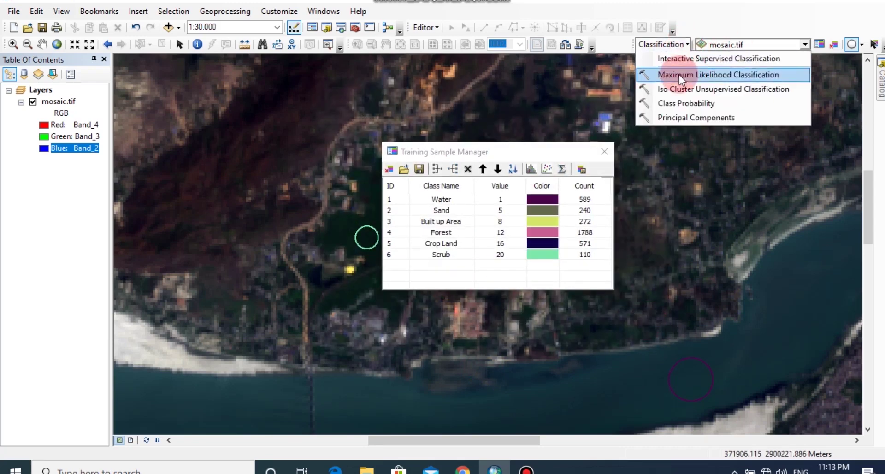
click(676, 75)
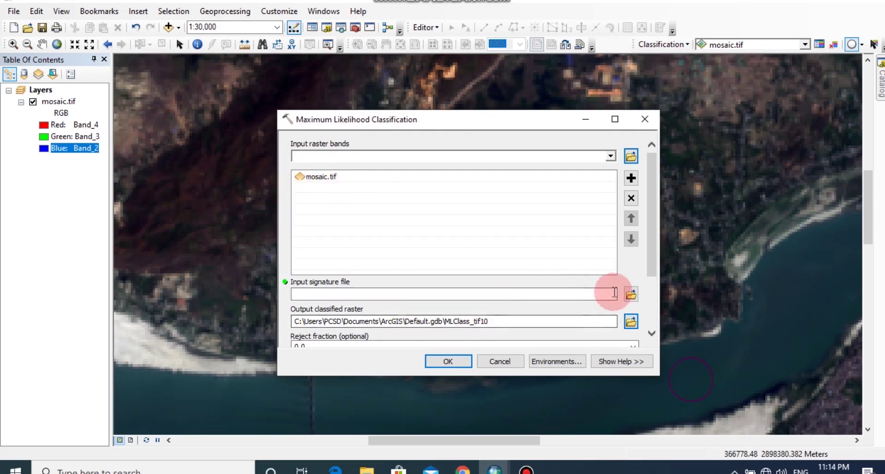
click(632, 296)
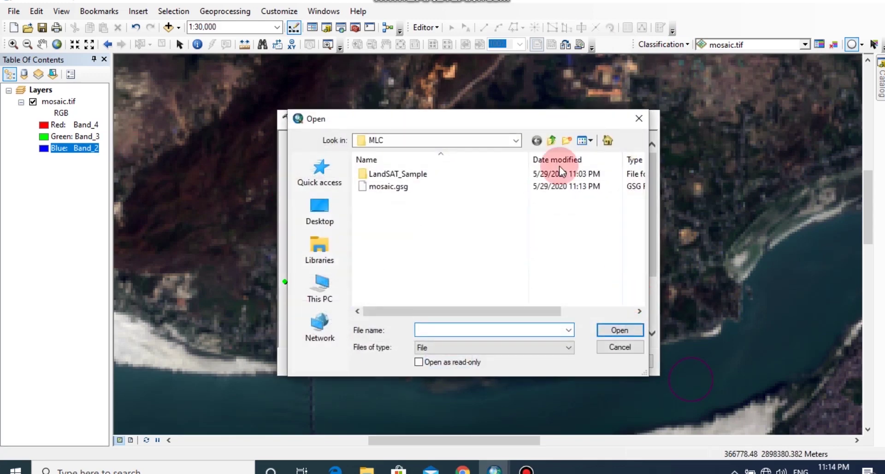
double_click(395, 173)
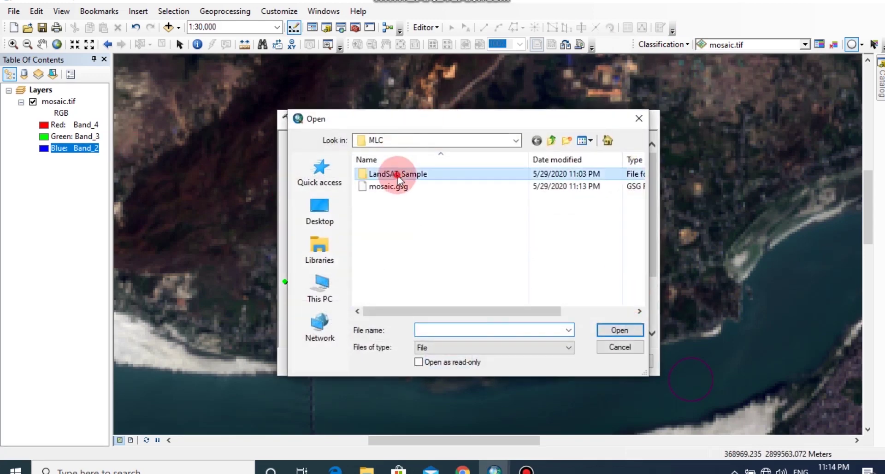
click(552, 140)
click(393, 187)
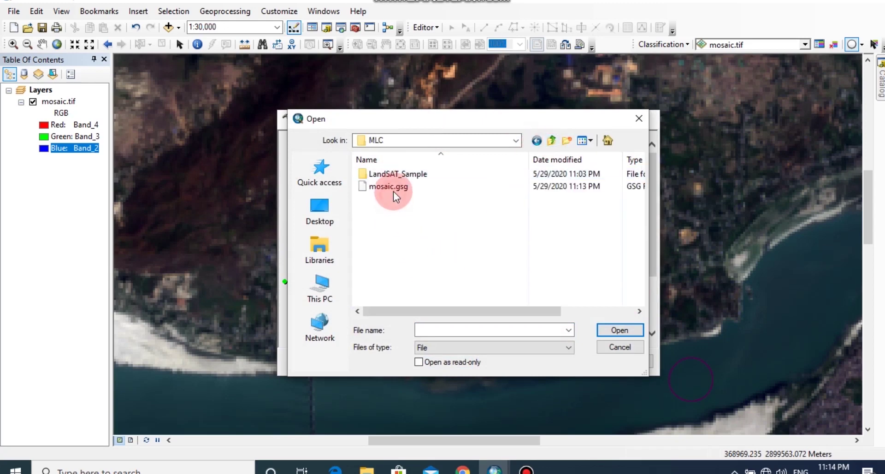
click(608, 331)
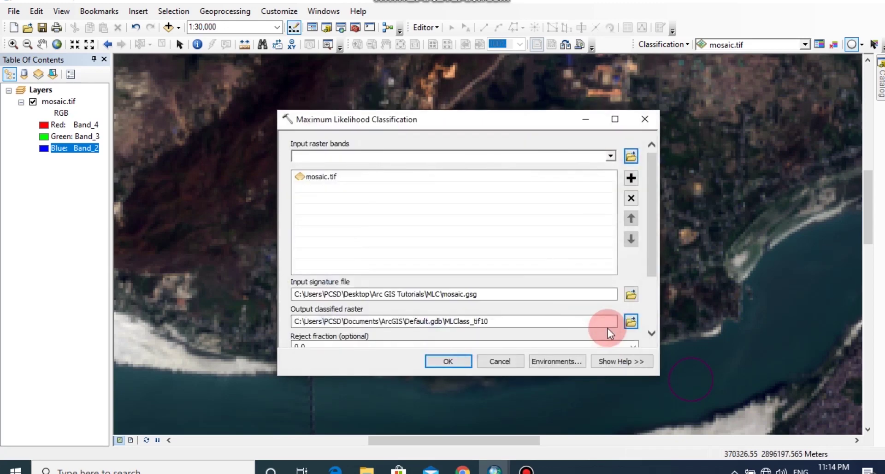
scroll(613, 235, down, 3)
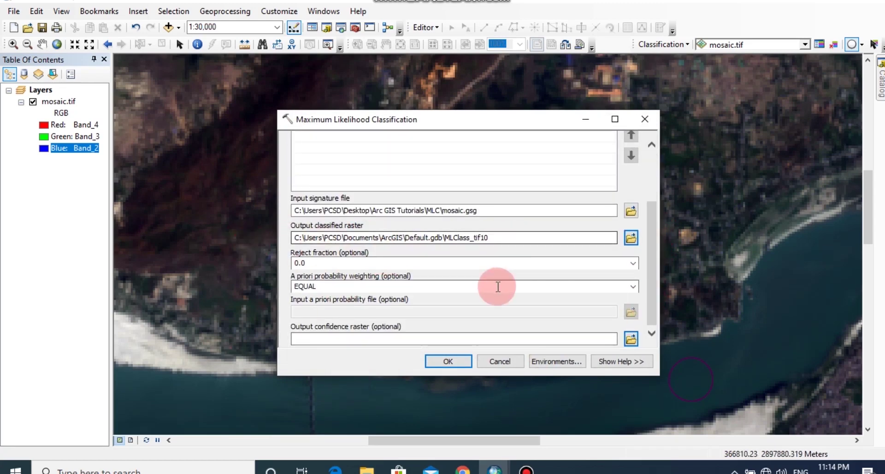
click(458, 363)
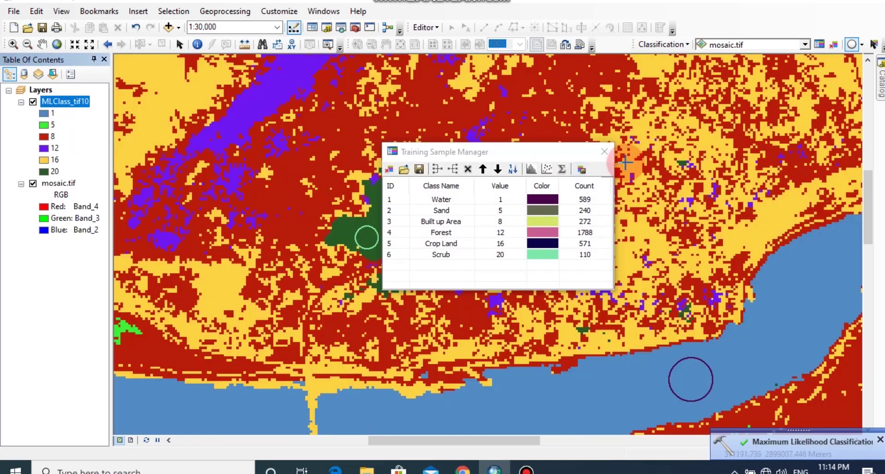
- Close the Training Sample Manager and examine the whole classified raster
click(604, 152)
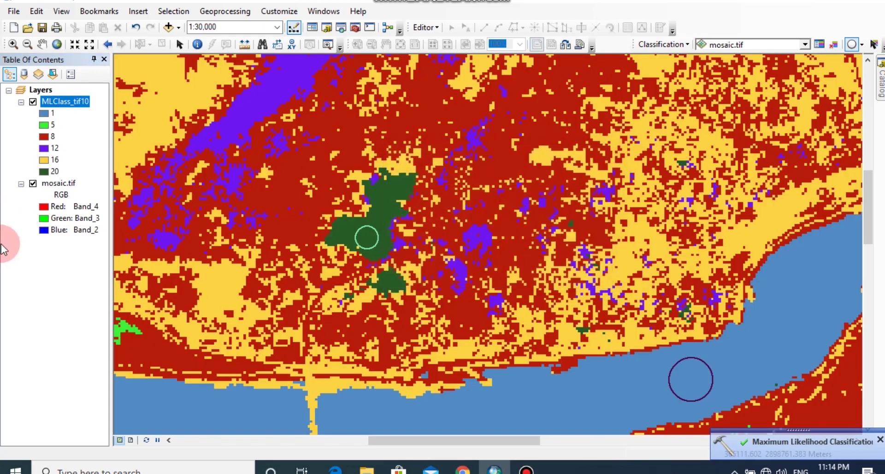
scroll(175, 244, down, 3)
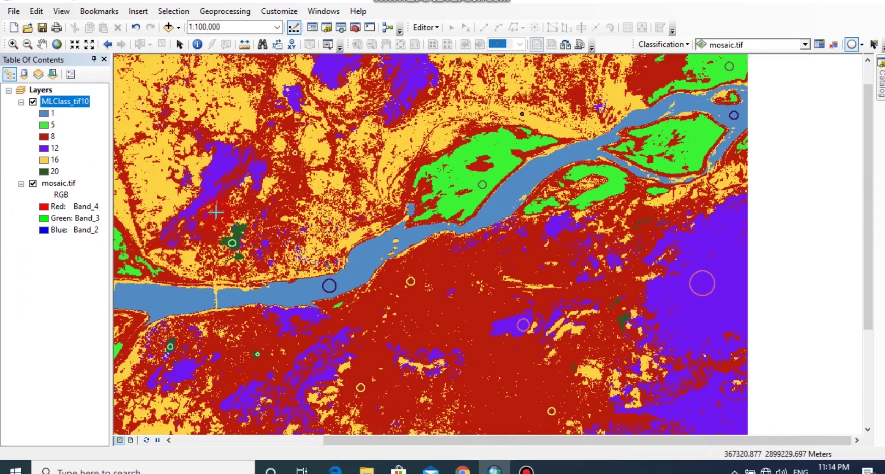
scroll(384, 259, down, 2)
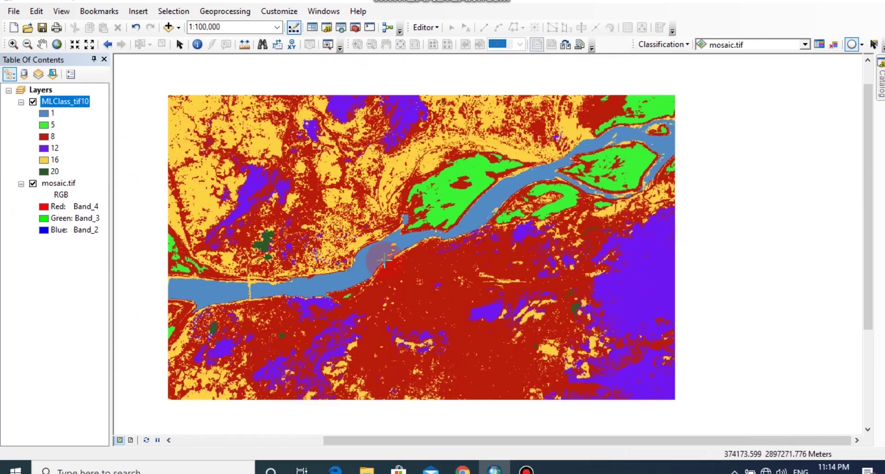